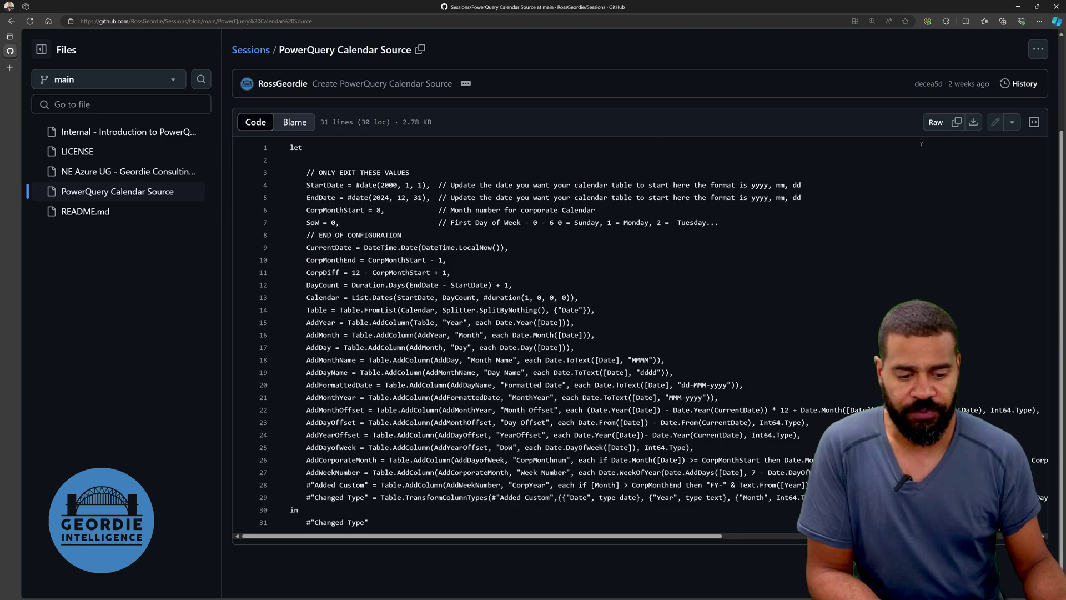
Step: Copy the full raw code of the PowerQuery Calendar Source file in the GitHub repository
{"action": "left_click", "coordinate": [957, 126]}
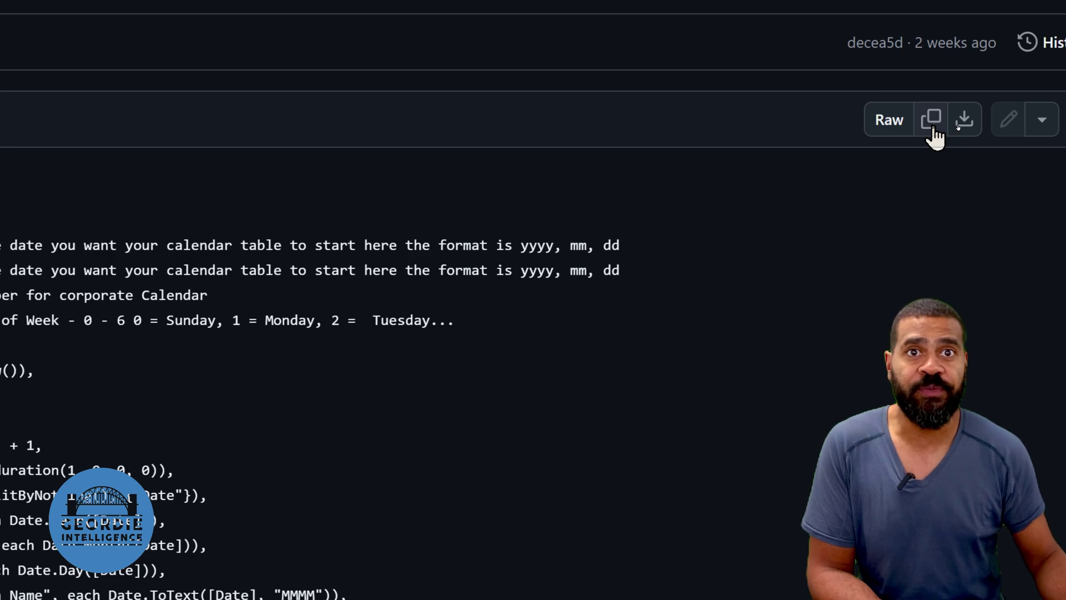
{"action": "left_click", "coordinate": [934, 128]}
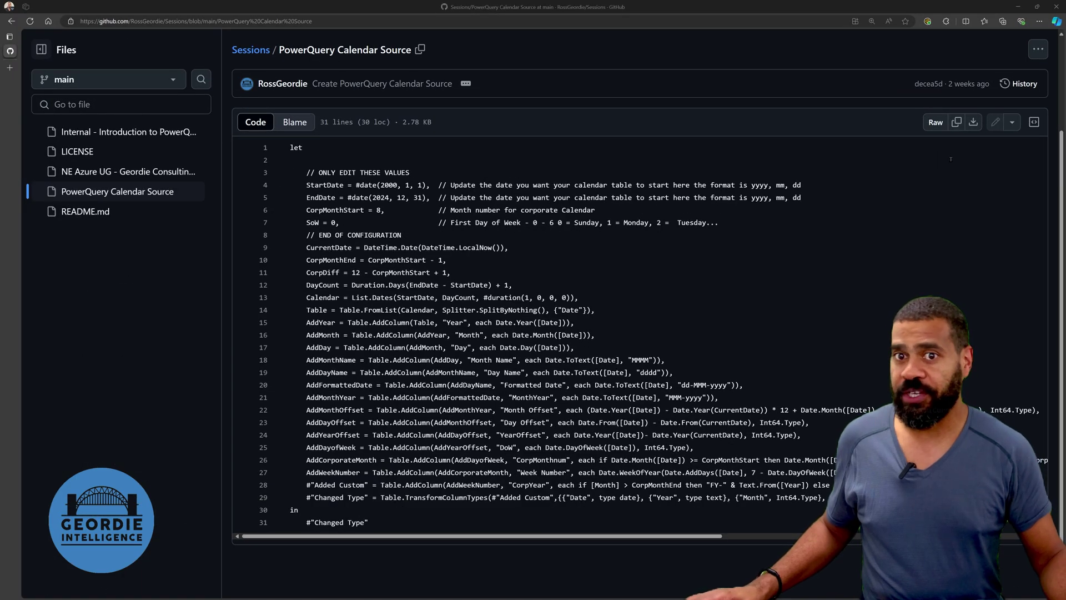
Step: Switch to Power BI Desktop, open the Power Query Editor and create a new blank query
{"action": "key", "text": "alt+Tab"}
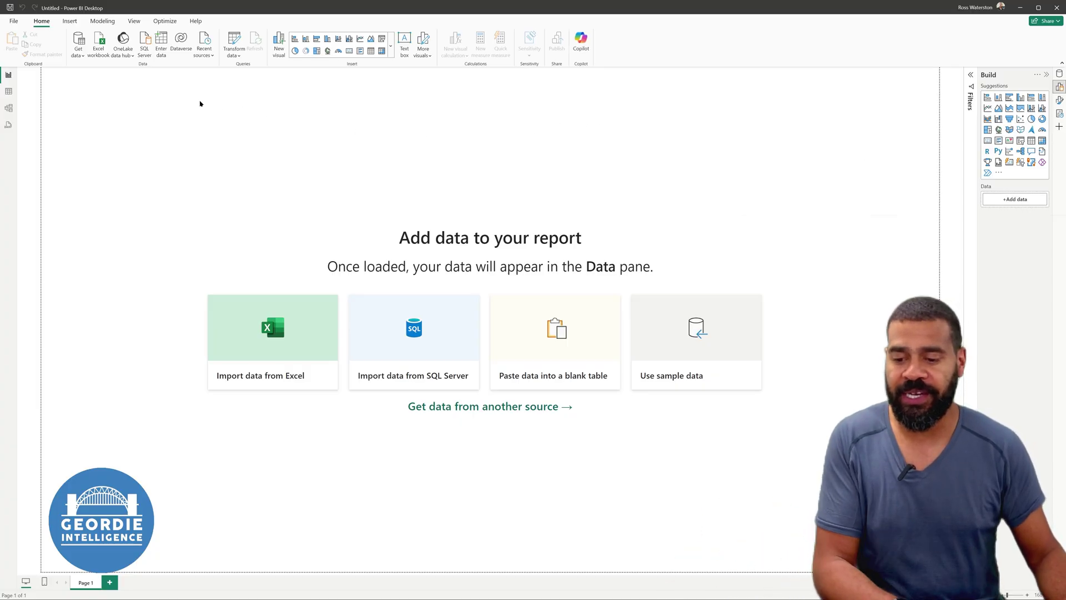
{"action": "left_click", "coordinate": [232, 54]}
{"action": "left_click", "coordinate": [232, 69]}
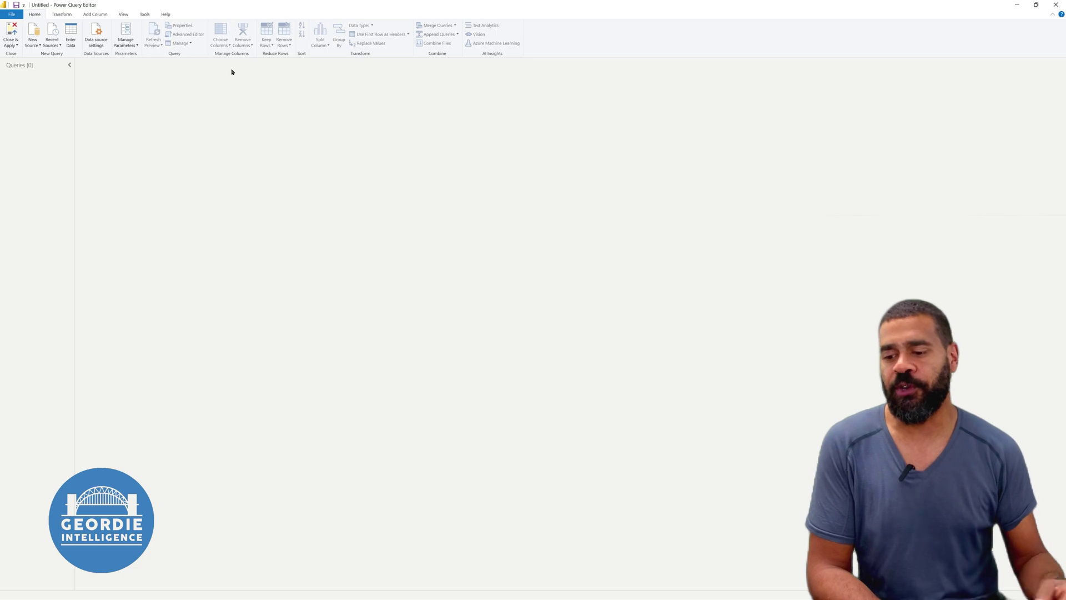
{"action": "right_click", "coordinate": [54, 101]}
{"action": "mouse_move", "coordinate": [77, 112]}
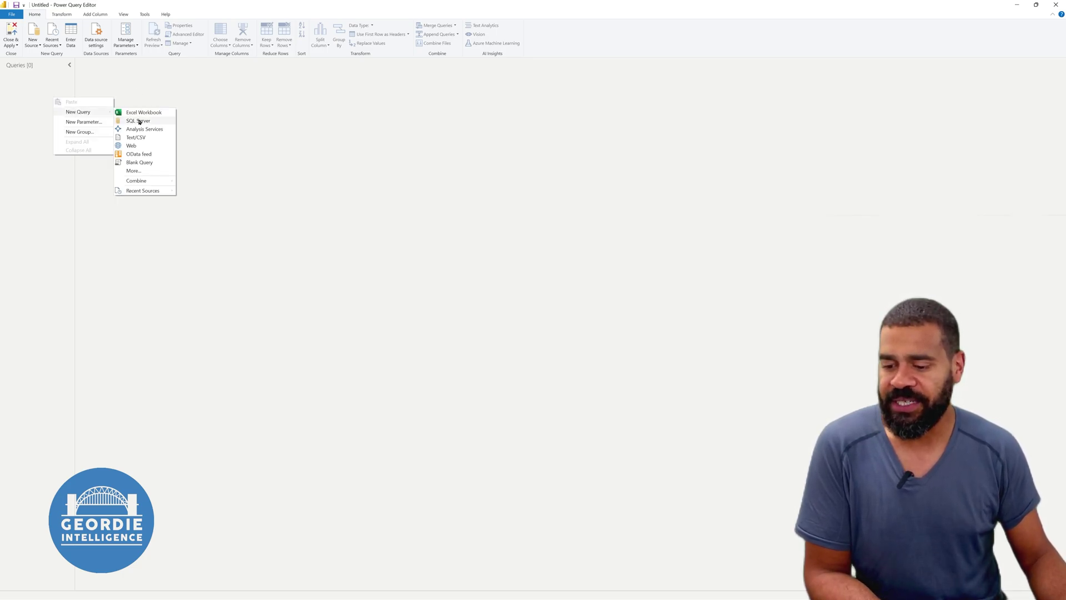
{"action": "left_click", "coordinate": [142, 166]}
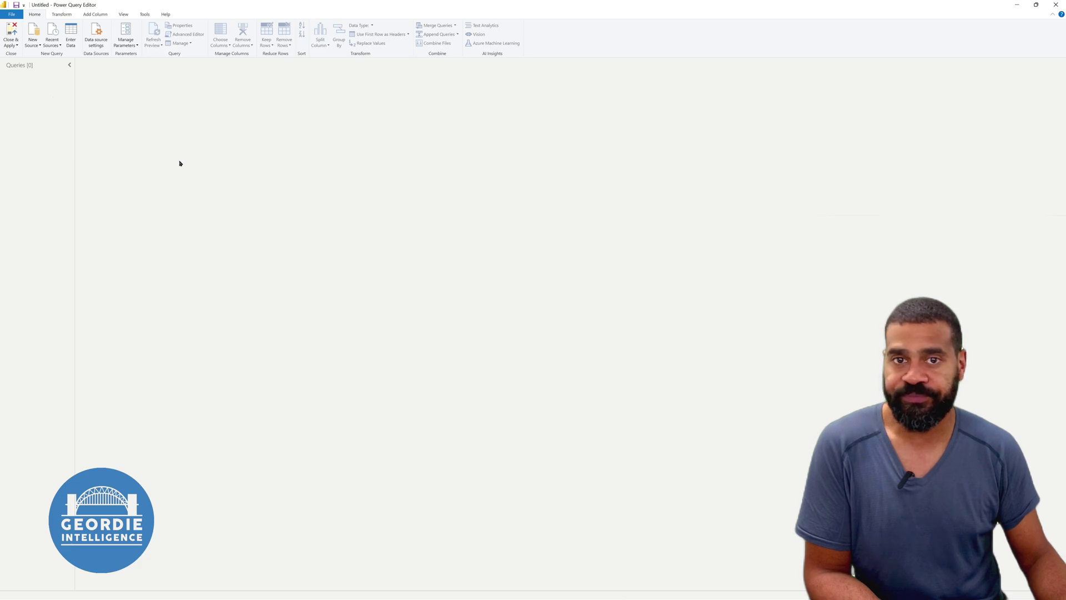
Step: Replace the blank query's default code with the copied calendar script in the Advanced Editor and apply it
{"action": "right_click", "coordinate": [50, 83]}
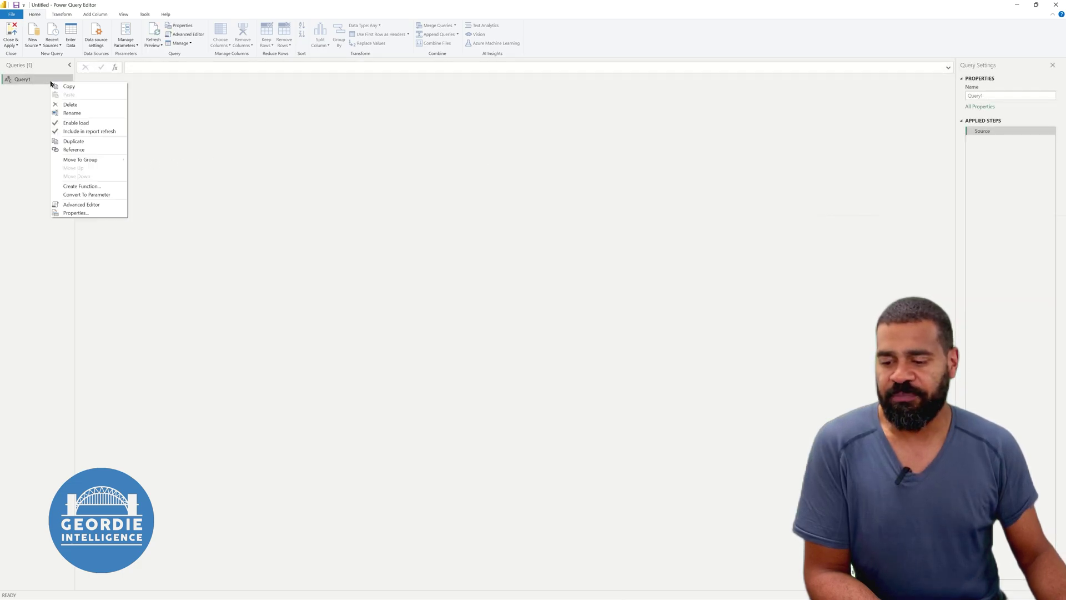
{"action": "left_click", "coordinate": [78, 204]}
{"action": "left_click_drag", "start_coordinate": [512, 296], "coordinate": [348, 231]}
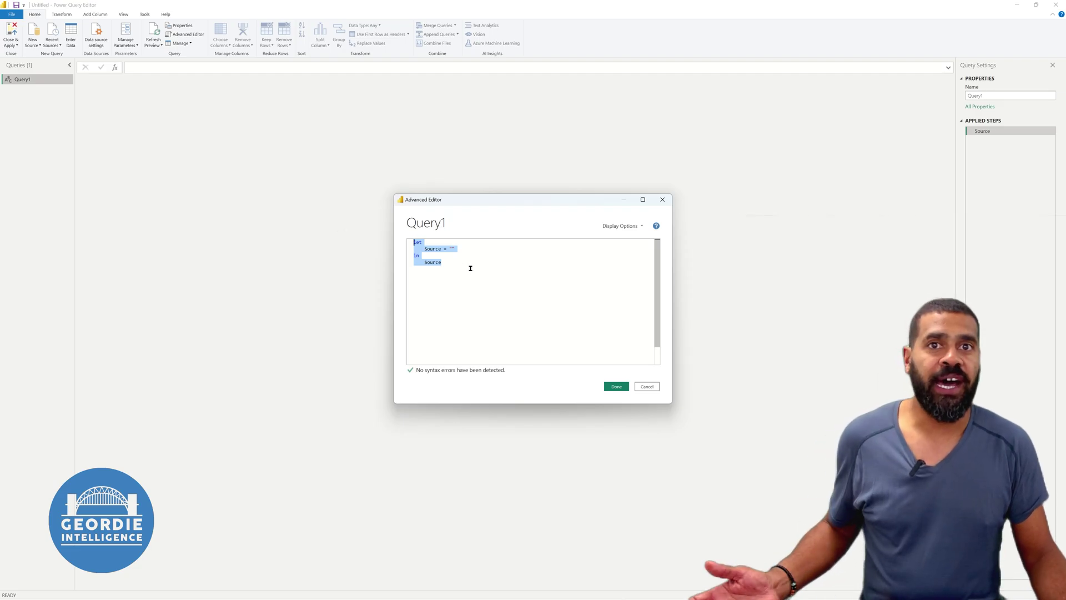
{"action": "key", "text": "ctrl+v"}
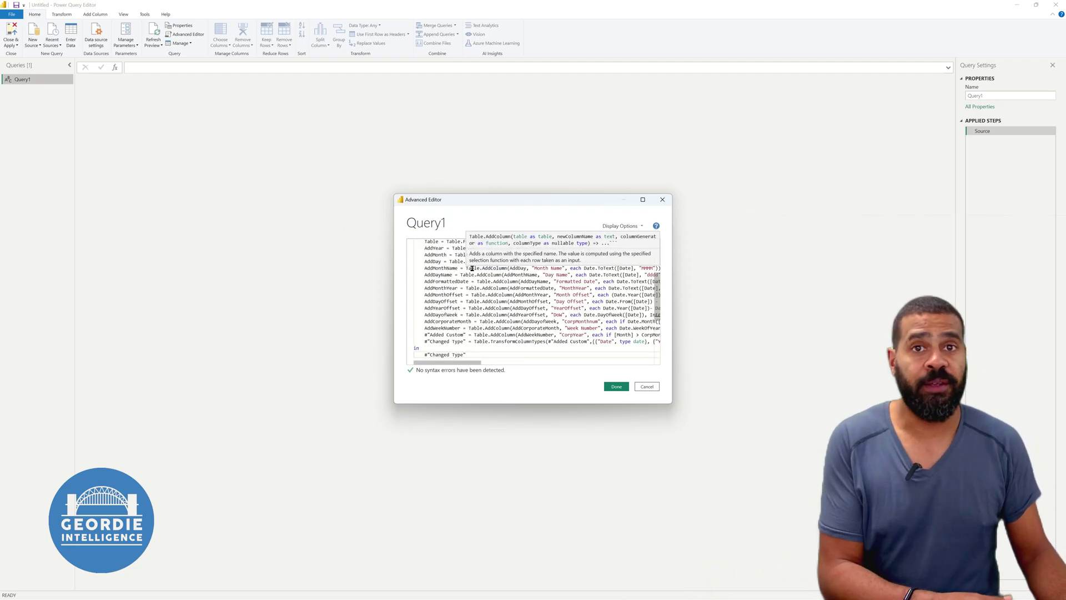
{"action": "left_click", "coordinate": [615, 385]}
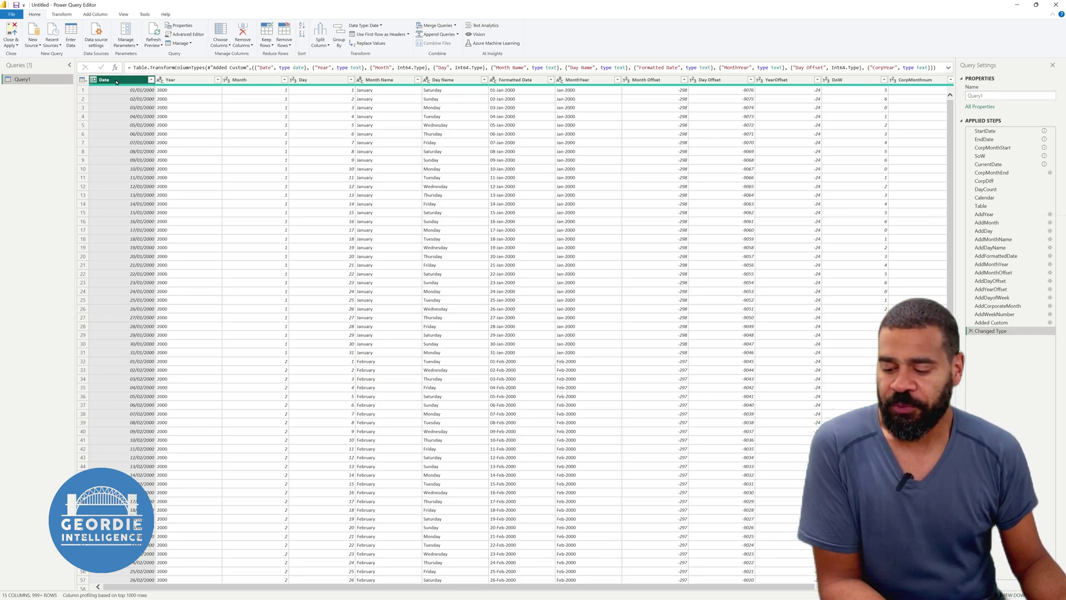
Step: Shorten the calendar names by setting the AddMonthName step's date format to "MMM" and the AddDayName step's format to "ddd"
{"action": "left_click", "coordinate": [526, 81]}
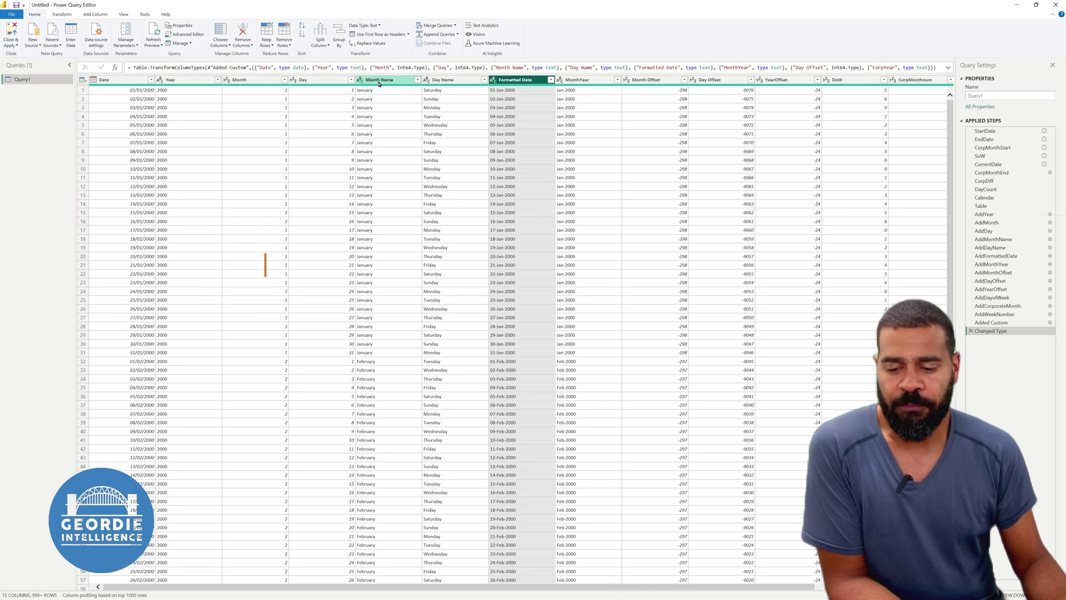
{"action": "scroll", "coordinate": [439, 103], "scroll_direction": "down", "scroll_amount": 1}
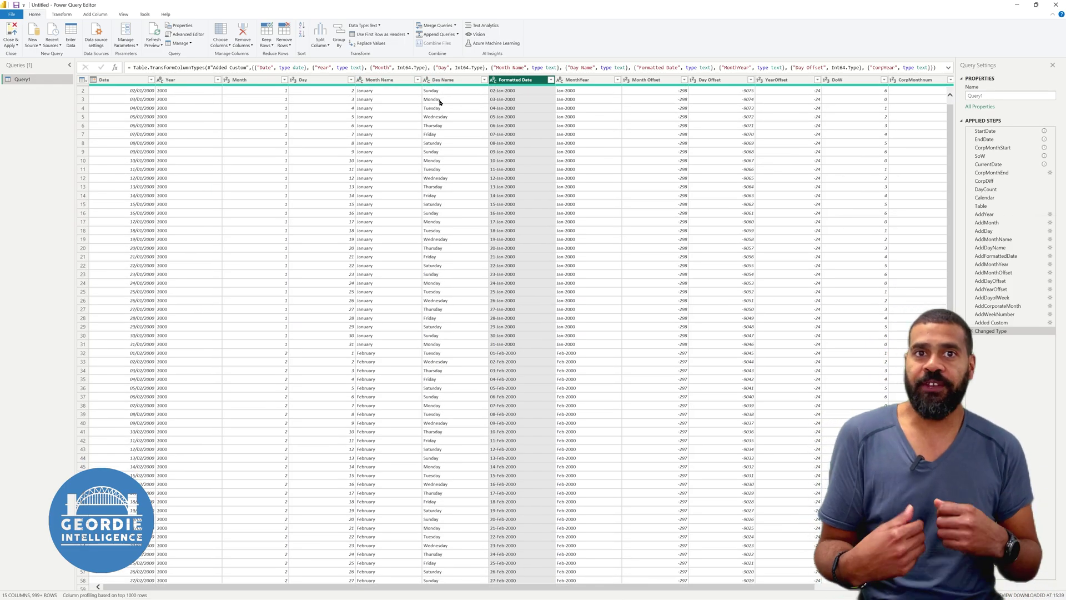
{"action": "left_click", "coordinate": [988, 223]}
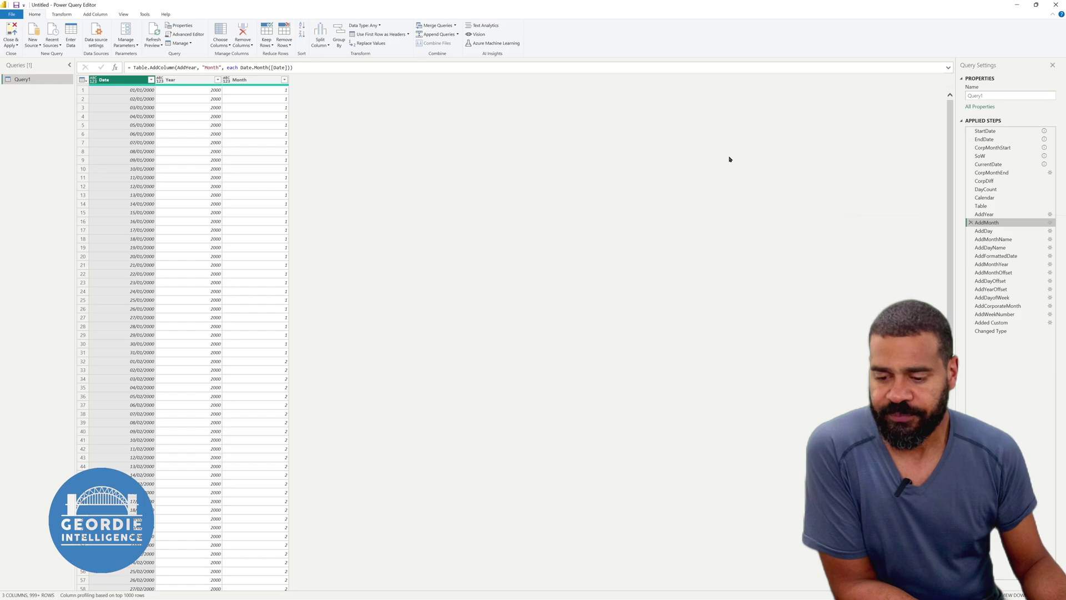
{"action": "left_click", "coordinate": [1008, 239]}
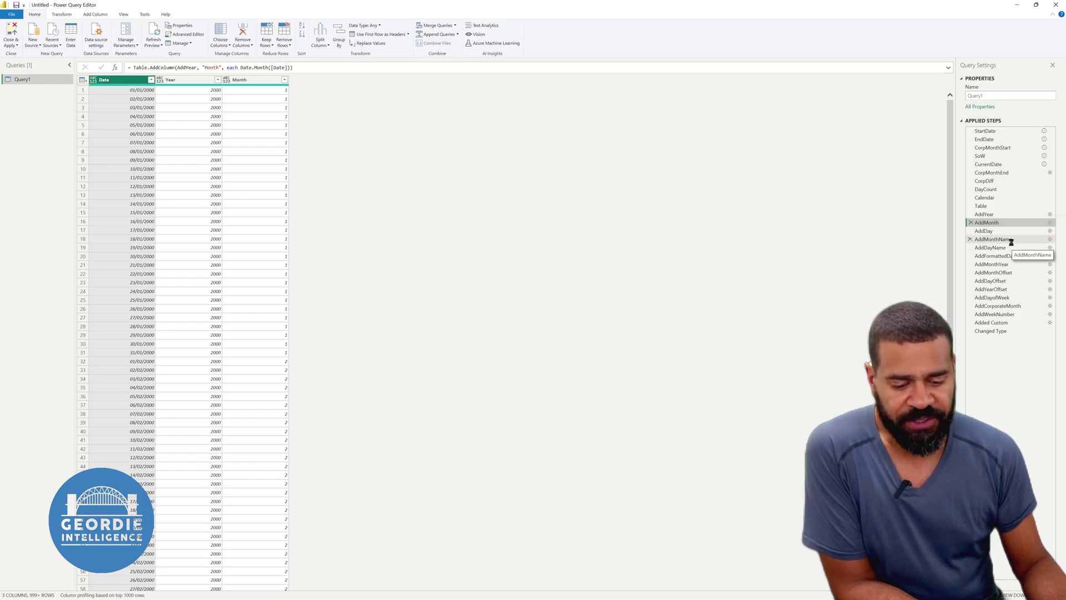
{"action": "left_click", "coordinate": [314, 68]}
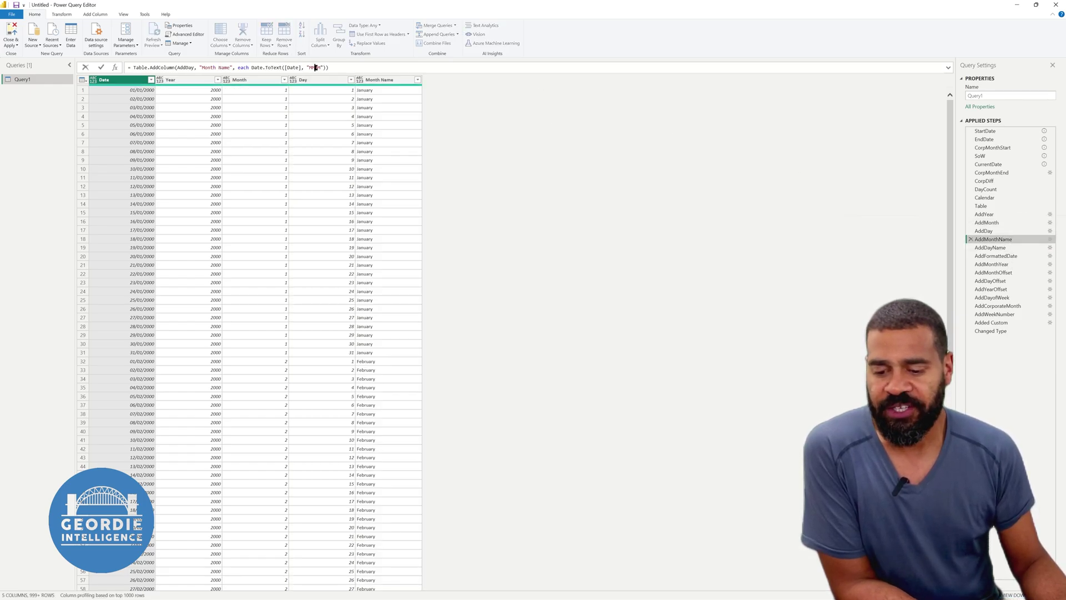
{"action": "key", "text": "BackSpace"}
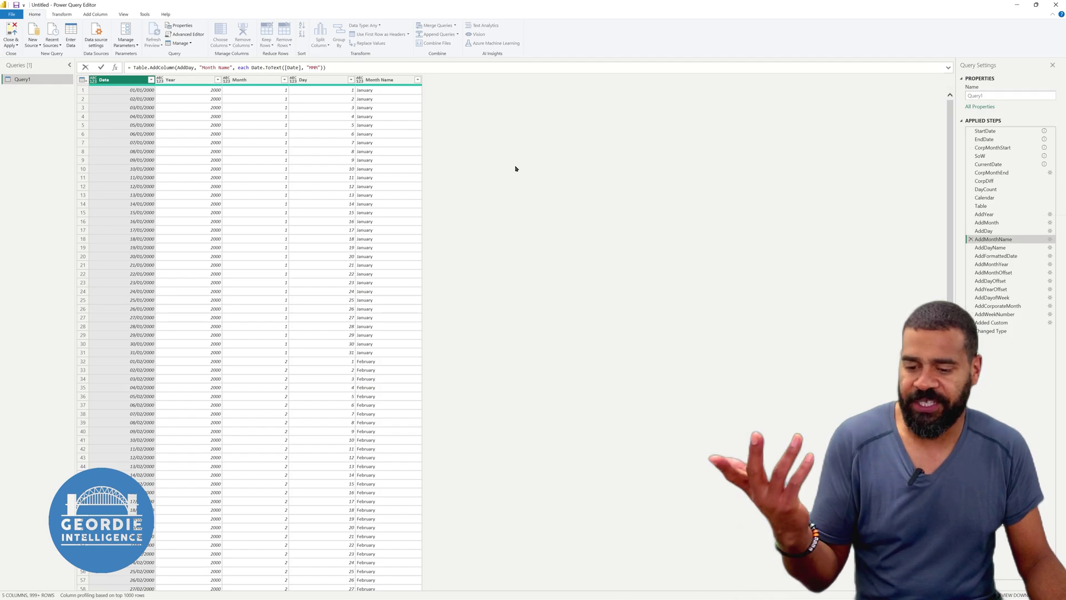
{"action": "key", "text": "Return"}
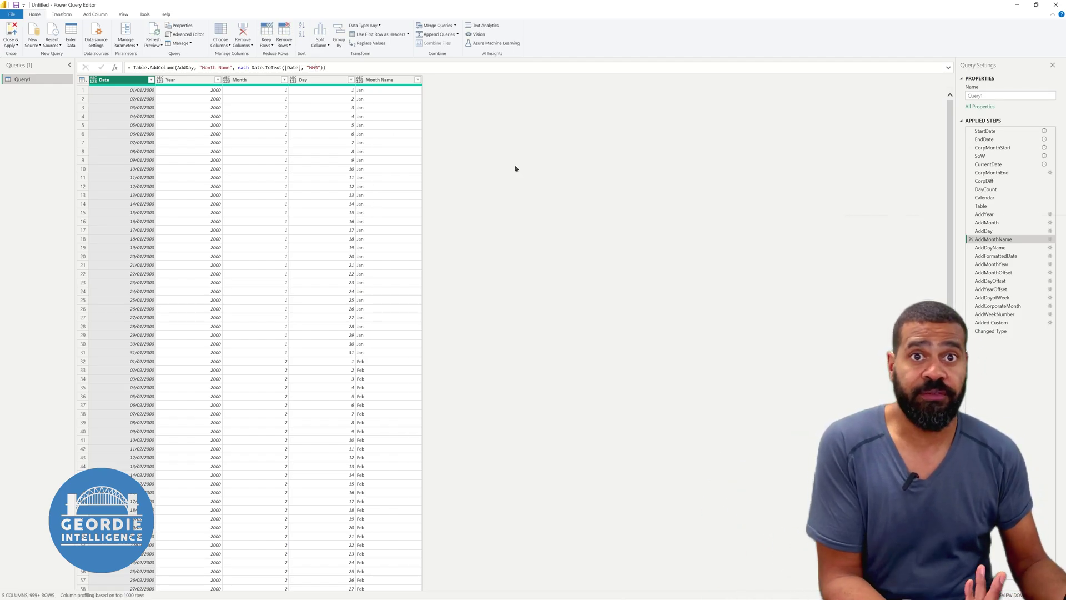
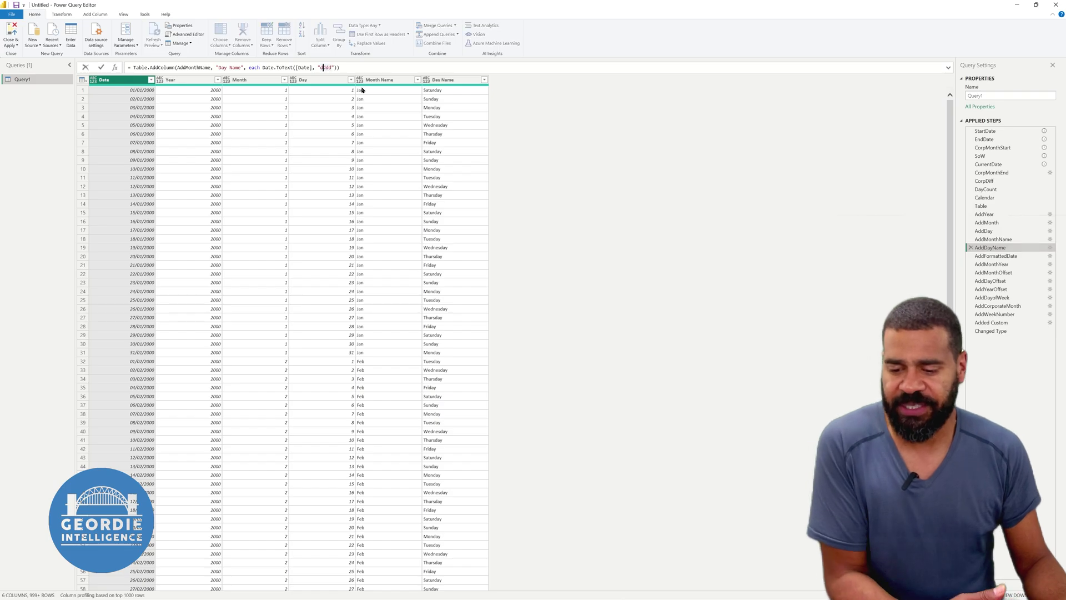
{"action": "key", "text": "Return"}
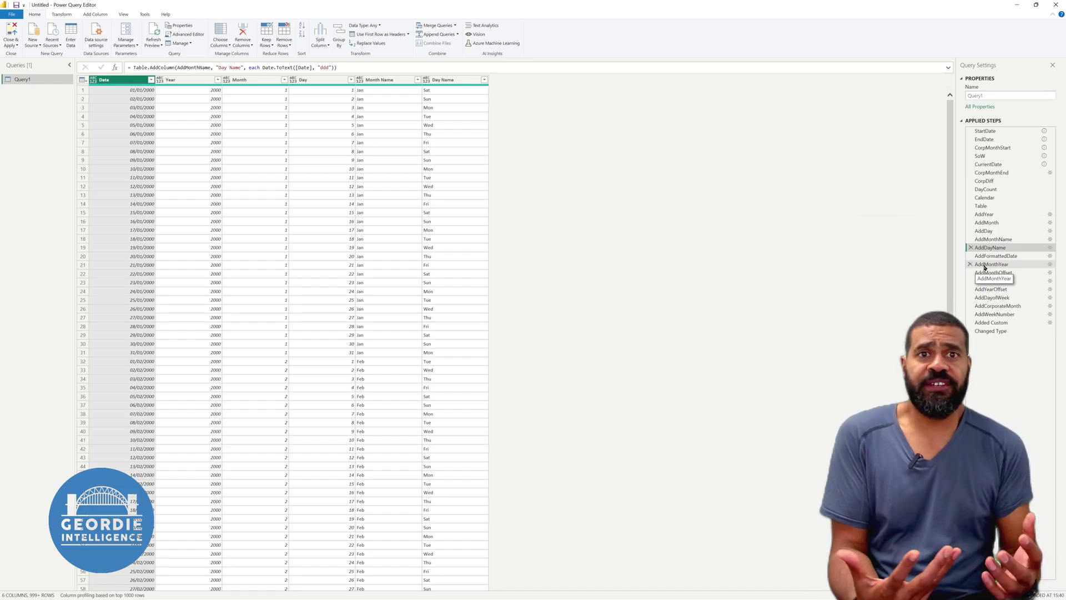
Step: Return to the final Changed Type step and rename the query to Calendar
{"action": "left_click", "coordinate": [1004, 332]}
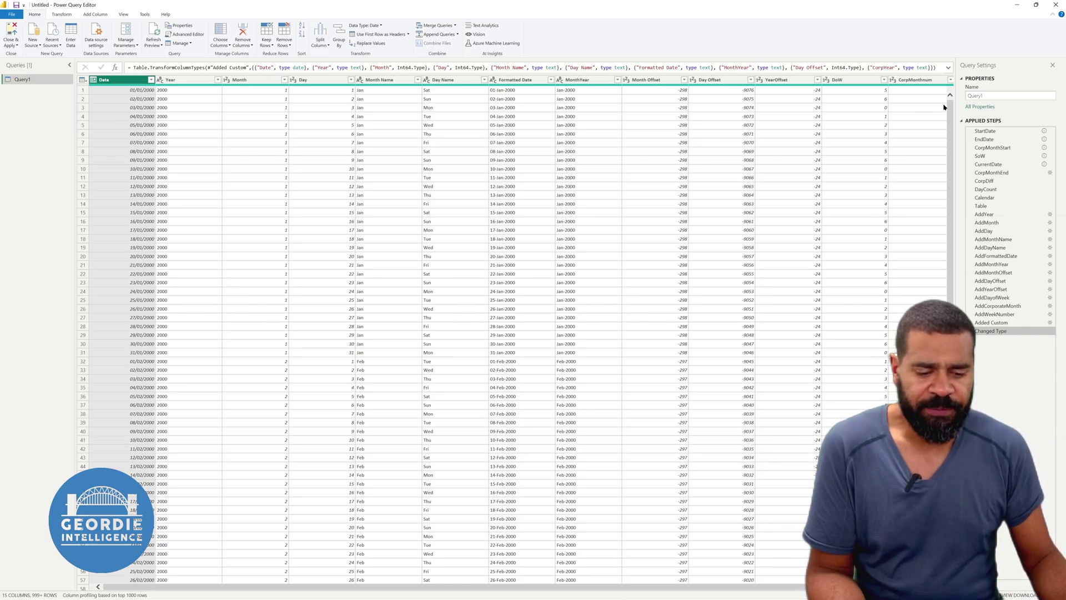
{"action": "double_click", "coordinate": [977, 95]}
{"action": "key", "text": "BackSpace"}
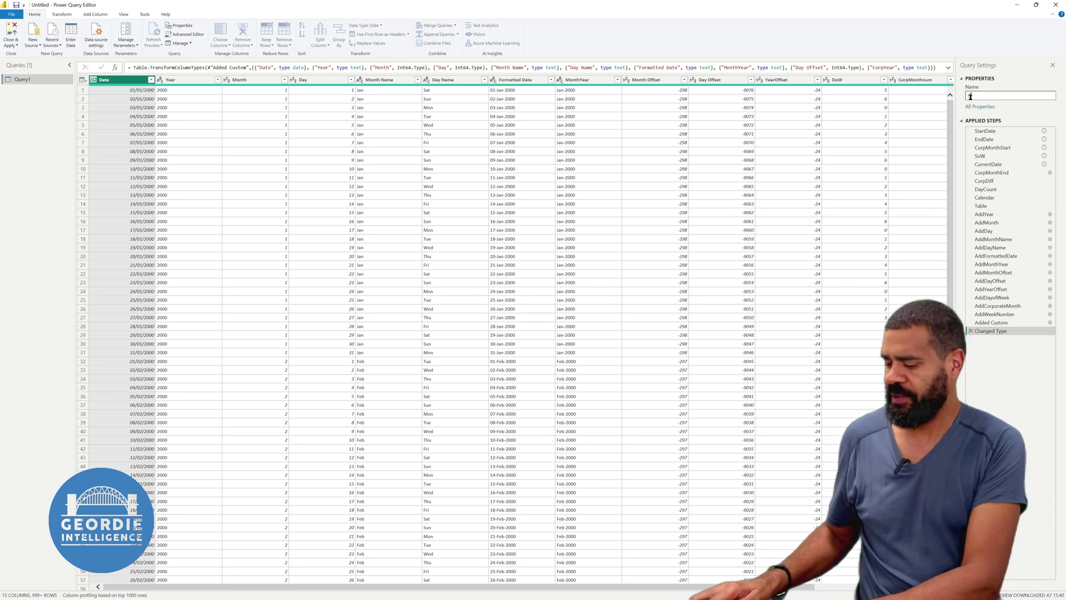
{"action": "type", "text": "Calendar"}
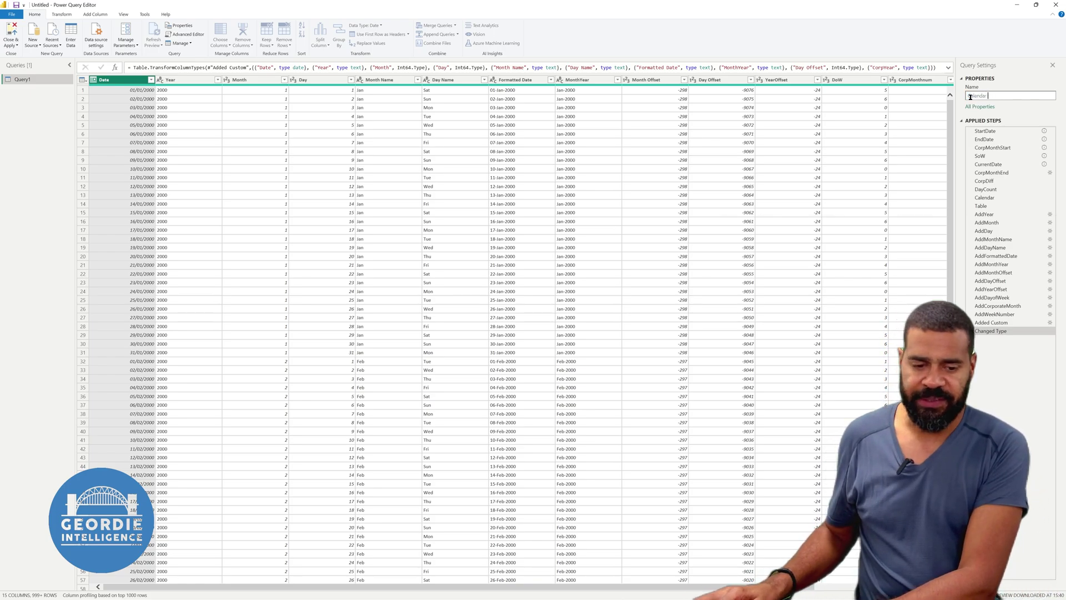
{"action": "key", "text": "Return"}
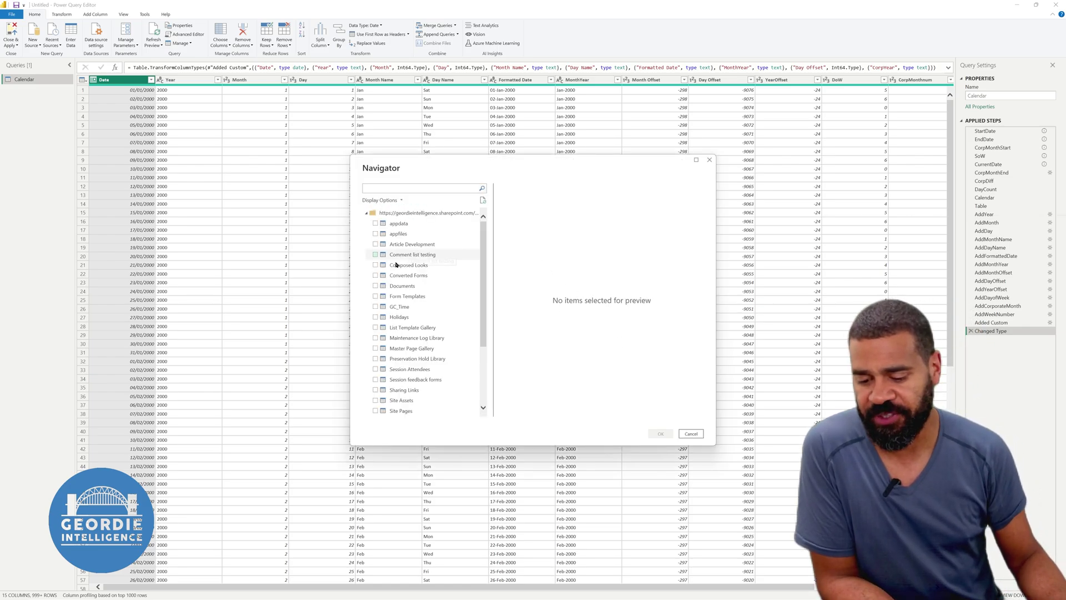
Step: Import the Holidays list from the SharePoint site as a new query
{"action": "scroll", "coordinate": [393, 305], "scroll_direction": "down", "scroll_amount": 3}
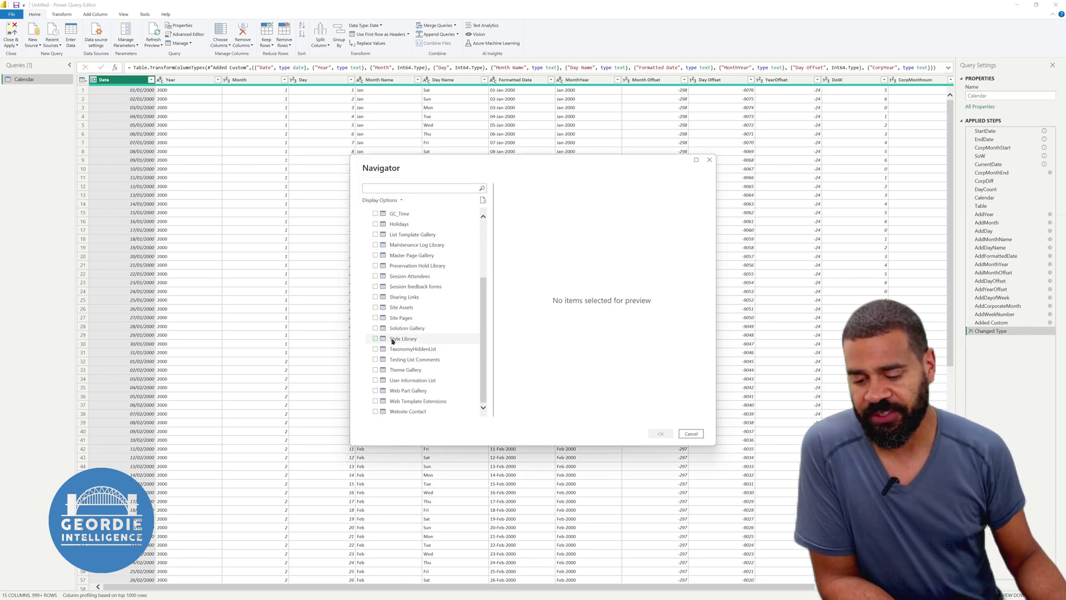
{"action": "scroll", "coordinate": [392, 341], "scroll_direction": "up", "scroll_amount": 3}
{"action": "left_click", "coordinate": [388, 317]}
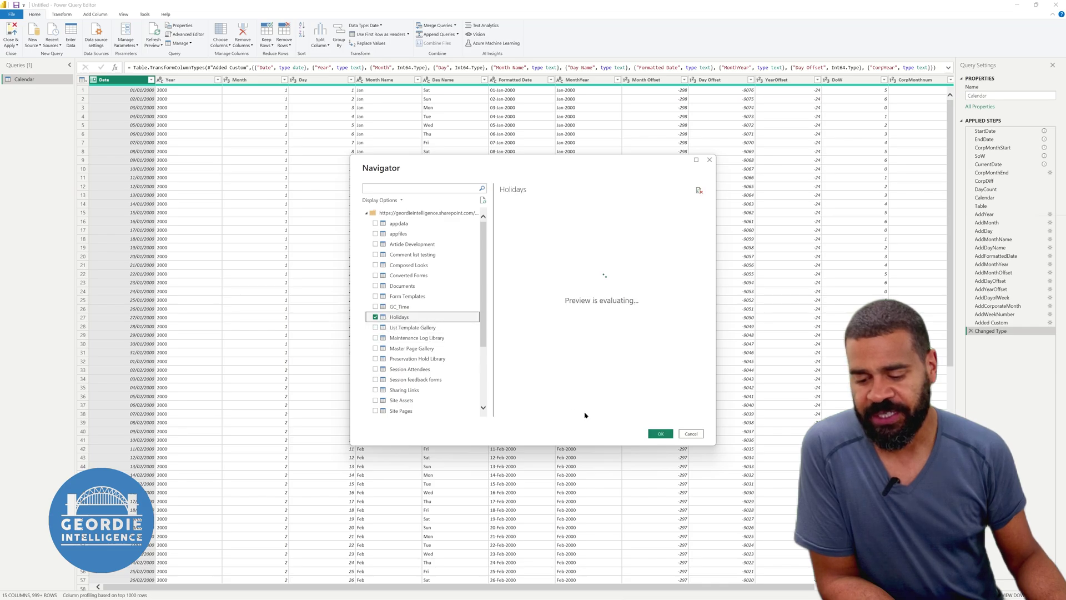
{"action": "left_click", "coordinate": [662, 433]}
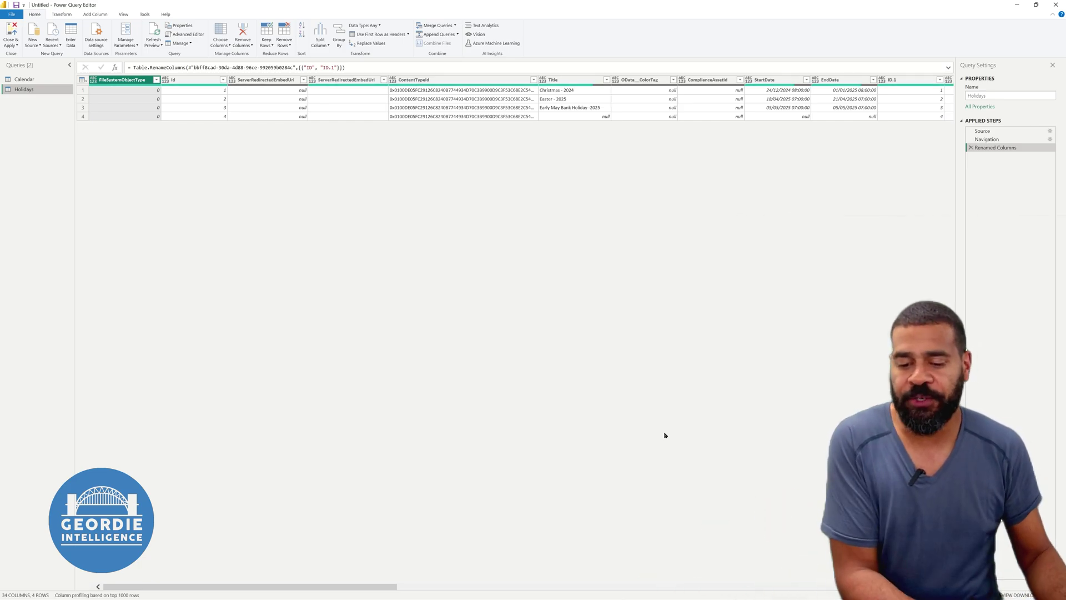
Step: Filter null titles out of the Holidays query and keep only the Title, StartDate, EndDate and ID.1 columns
{"action": "left_click", "coordinate": [606, 80]}
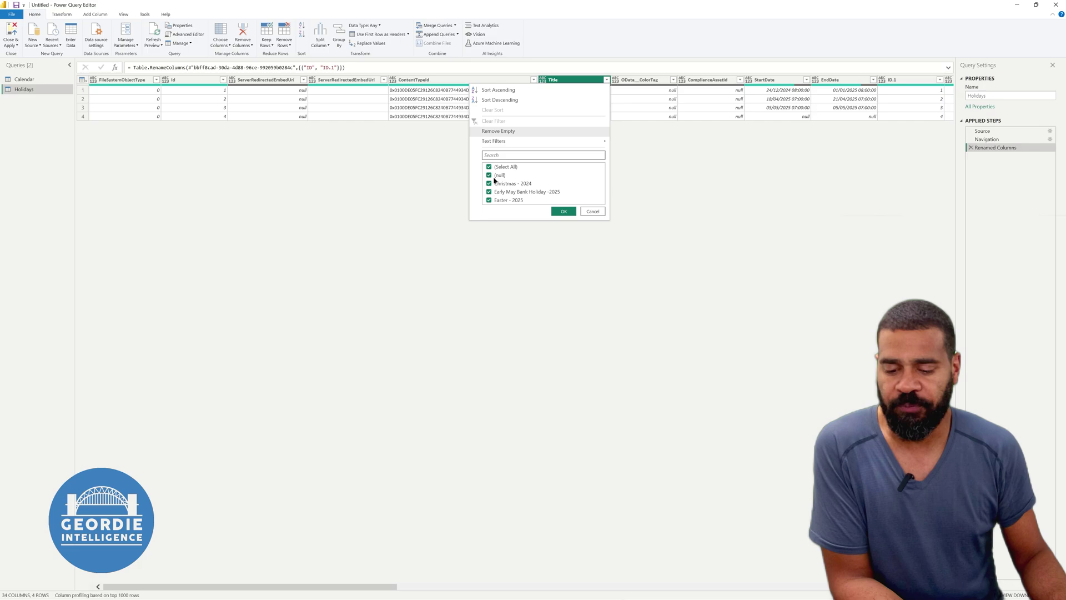
{"action": "left_click", "coordinate": [565, 212]}
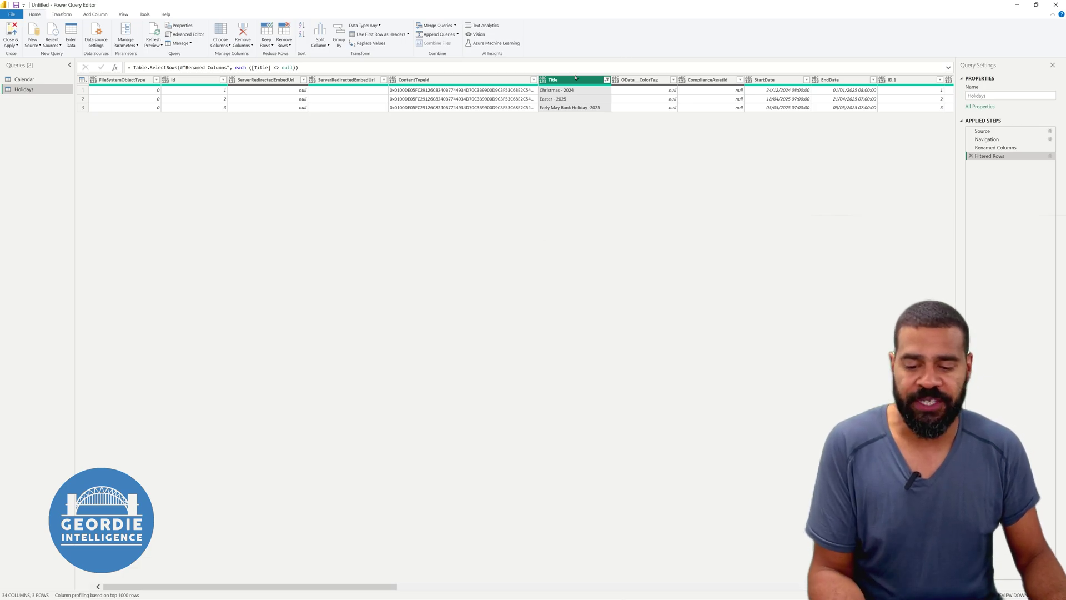
{"action": "left_click", "coordinate": [786, 82], "text": "ctrl"}
{"action": "left_click", "coordinate": [836, 81], "text": "ctrl"}
{"action": "left_click", "coordinate": [904, 83], "text": "ctrl"}
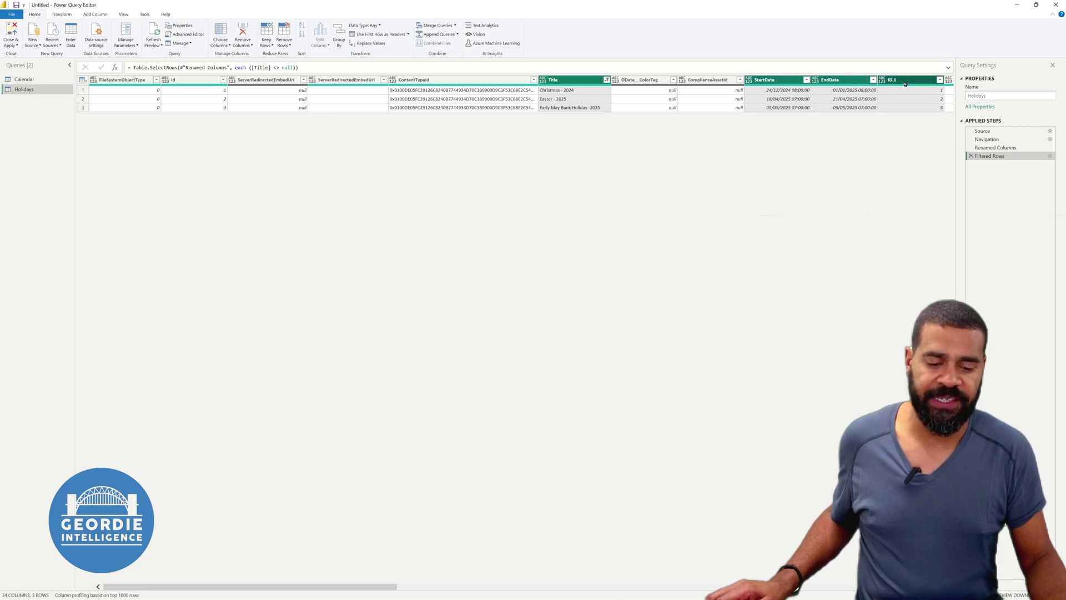
{"action": "right_click", "coordinate": [904, 83]}
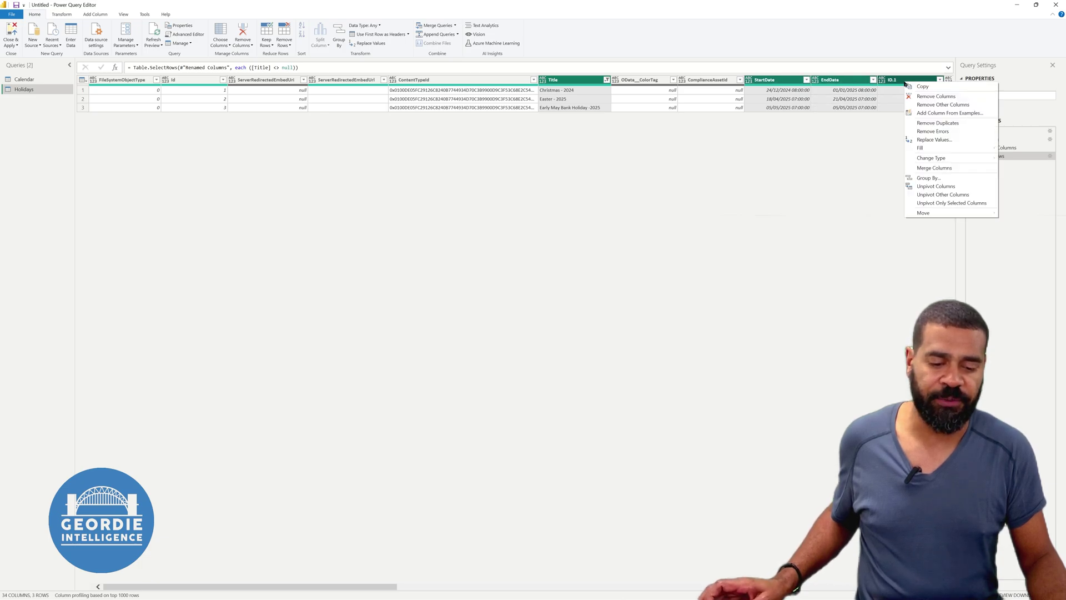
{"action": "left_click", "coordinate": [942, 105]}
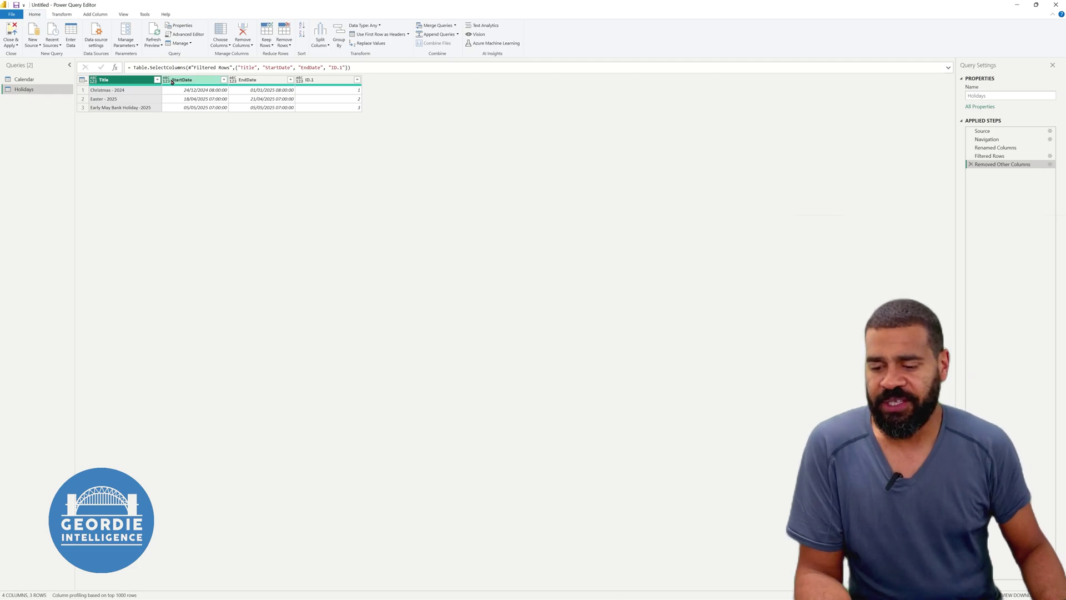
Step: Change the data type of the StartDate and EndDate columns in the Holidays query to Date
{"action": "left_click", "coordinate": [192, 80]}
{"action": "left_click", "coordinate": [166, 82]}
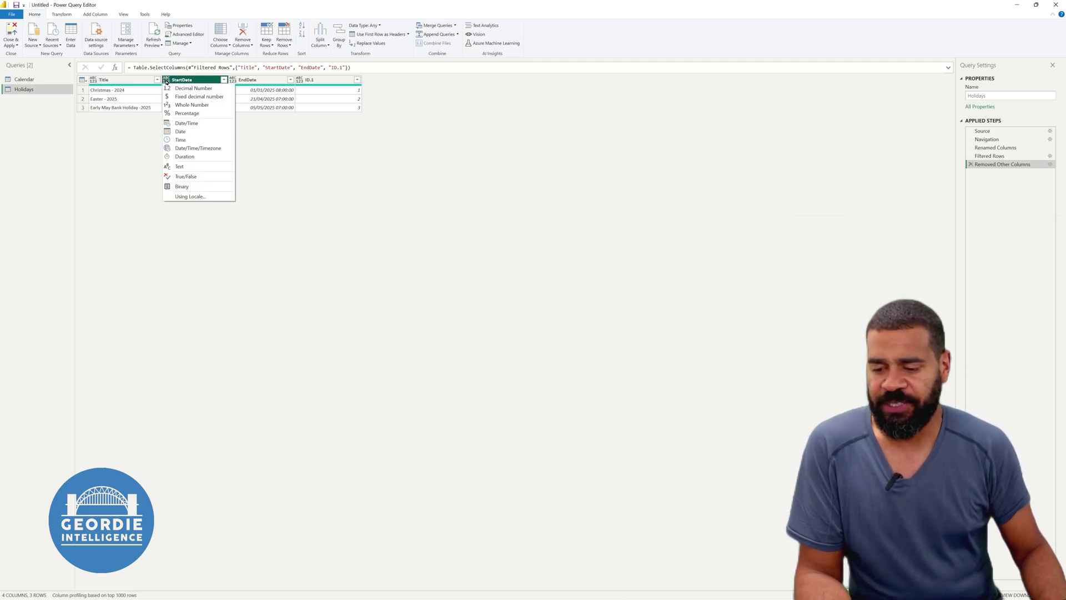
{"action": "left_click", "coordinate": [179, 132]}
{"action": "left_click", "coordinate": [244, 80]}
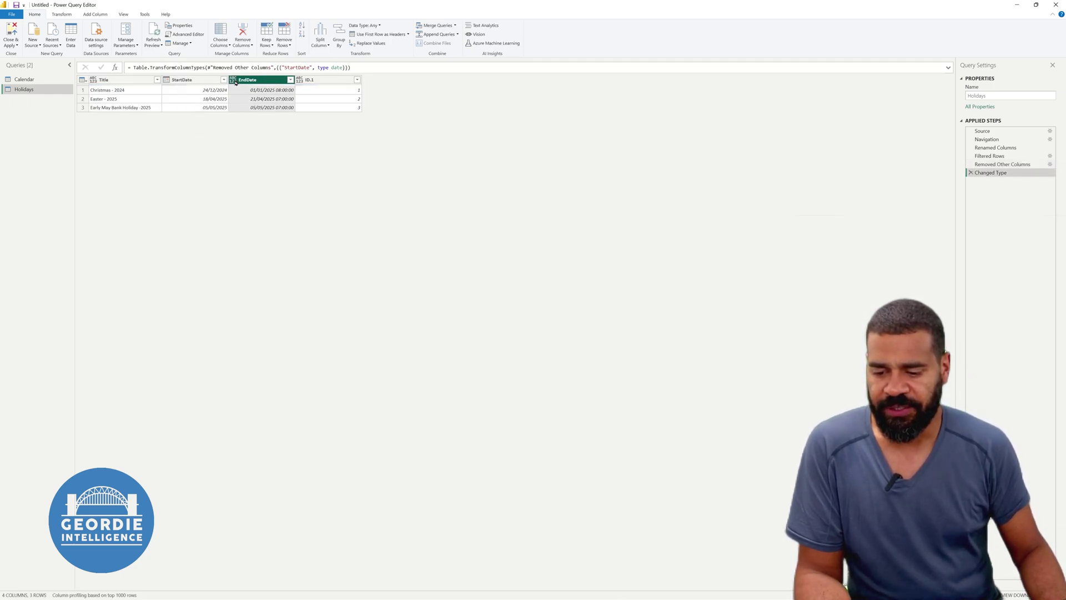
{"action": "left_click", "coordinate": [233, 81]}
{"action": "left_click", "coordinate": [245, 131]}
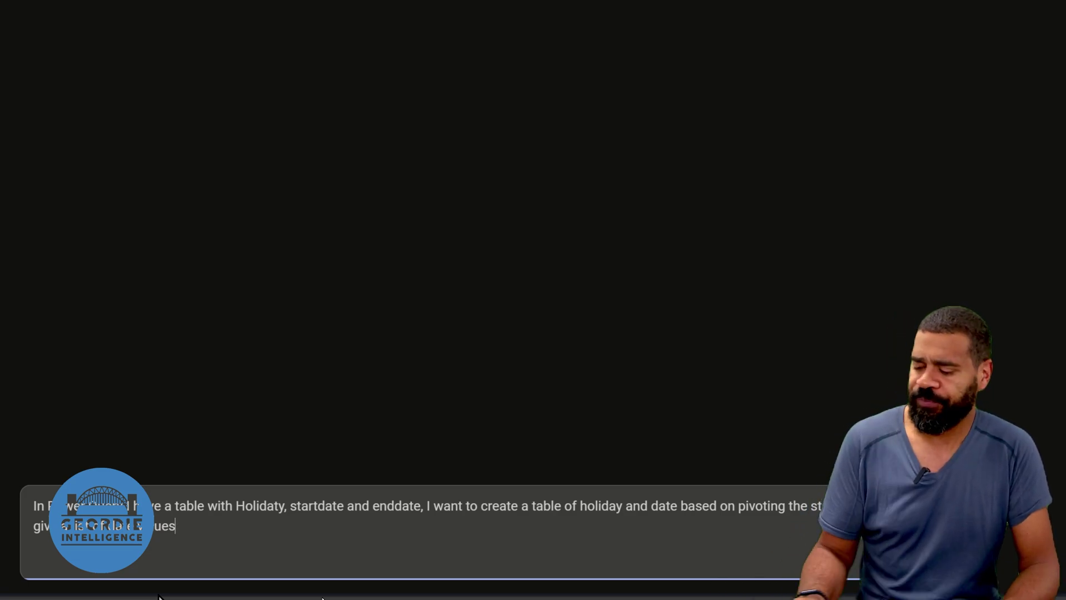
Step: In Microsoft 365 Copilot, ask how to create a Power Query table of holiday and date by pivoting startdate and enddate into a list of date values
{"action": "key", "text": "Return"}
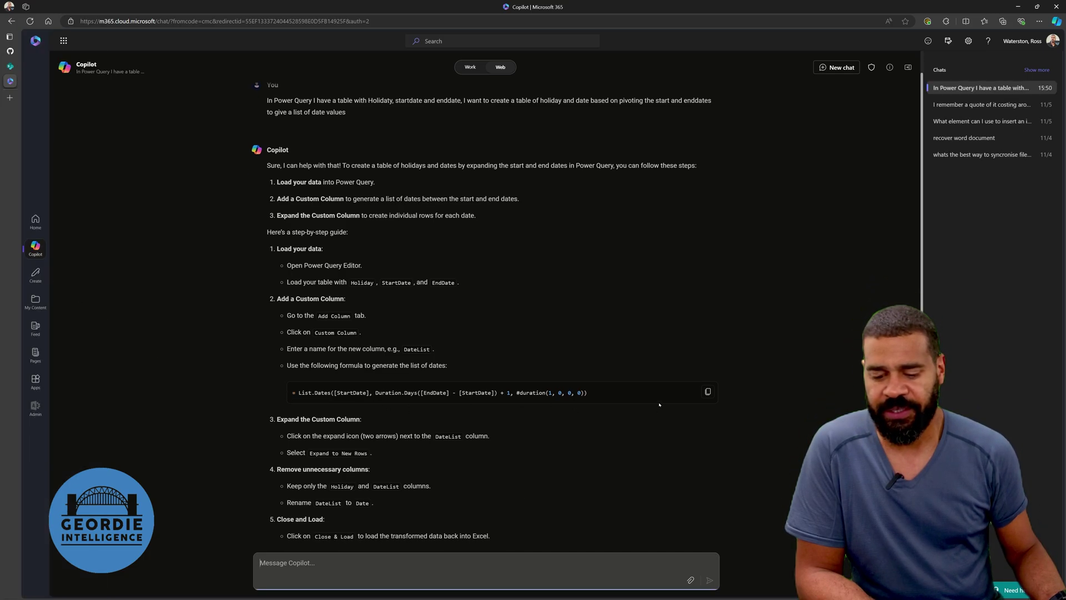
Step: Add custom column TempRows to the Holidays query in Power Query Editor using Copilot's formula List.Dates([StartDate], Duration.Days([EndDate] - [StartDate]) + 1, #duration(1, 0, 0, 0))
{"action": "left_click", "coordinate": [707, 392]}
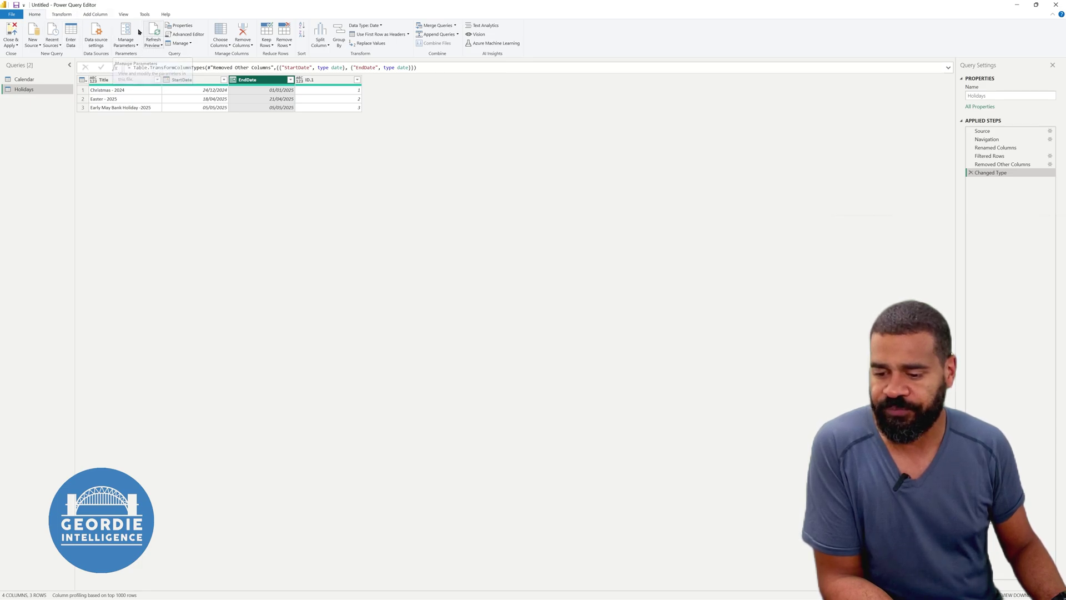
{"action": "left_click", "coordinate": [96, 16]}
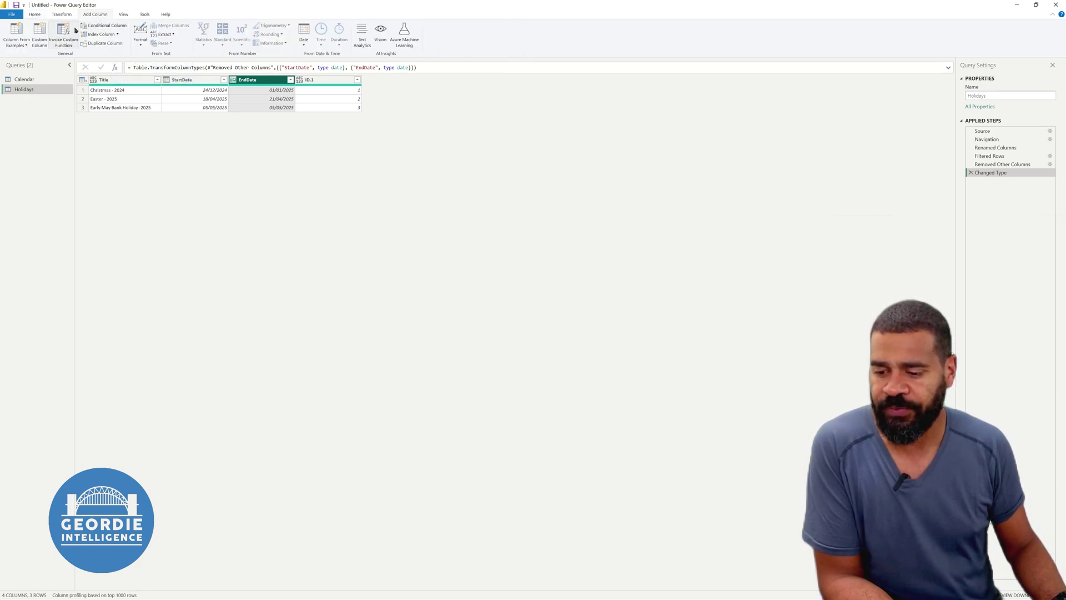
{"action": "left_click", "coordinate": [39, 34]}
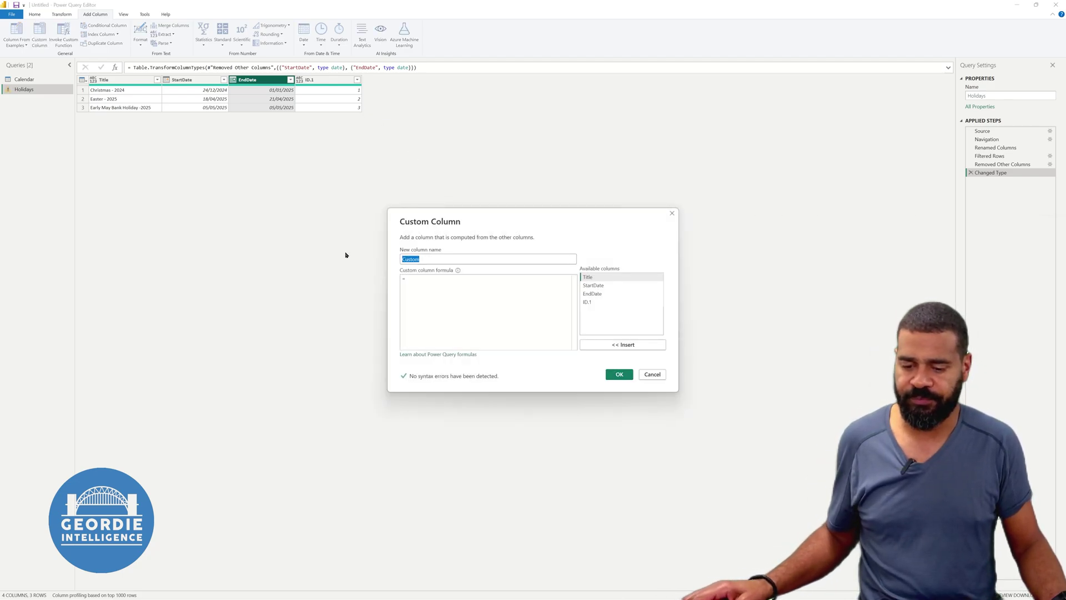
{"action": "type", "text": "Temp"}
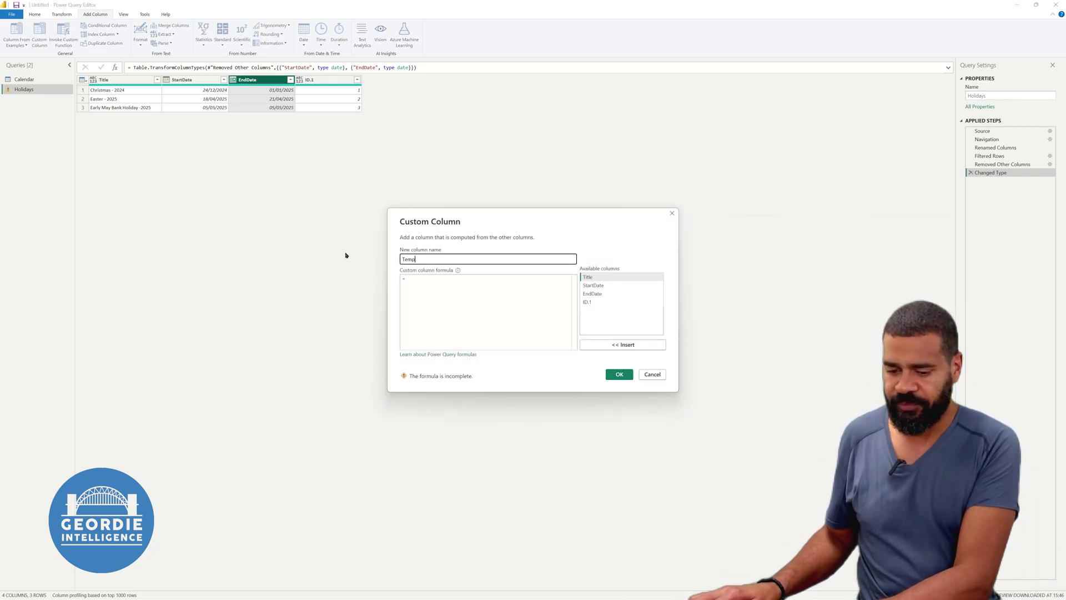
{"action": "type", "text": "Rows"}
{"action": "key", "text": "Tab"}
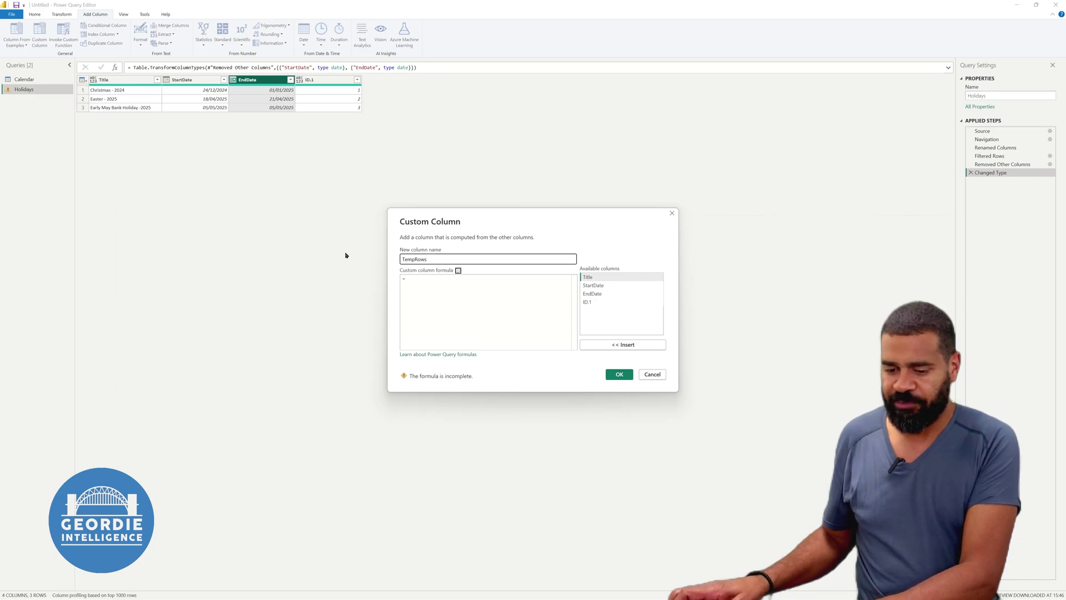
{"action": "key", "text": "Tab"}
{"action": "key", "text": "ctrl+v"}
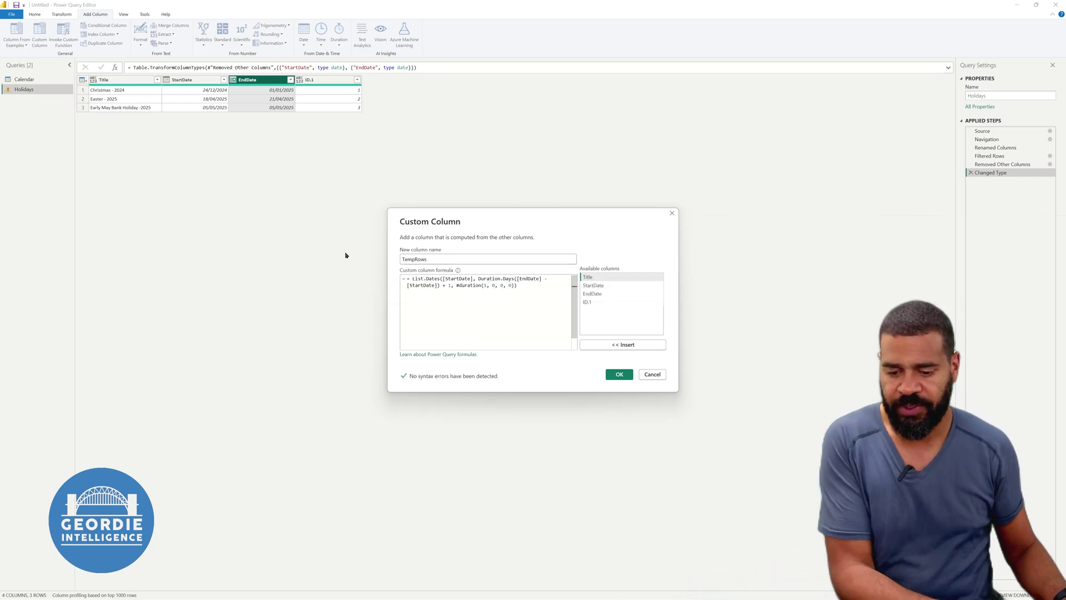
{"action": "key", "text": "Return"}
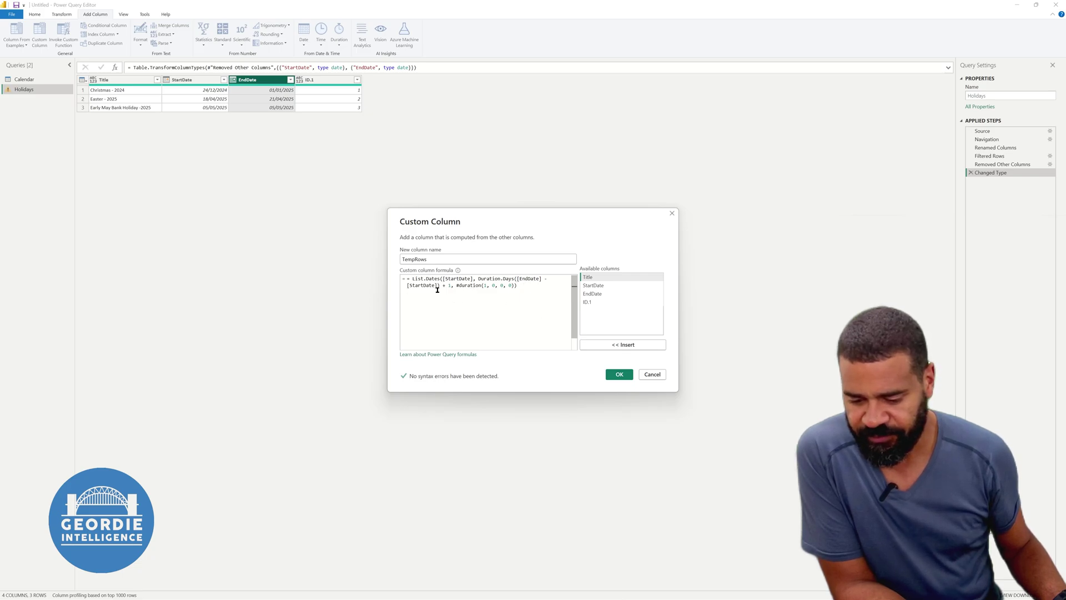
{"action": "left_click", "coordinate": [620, 375]}
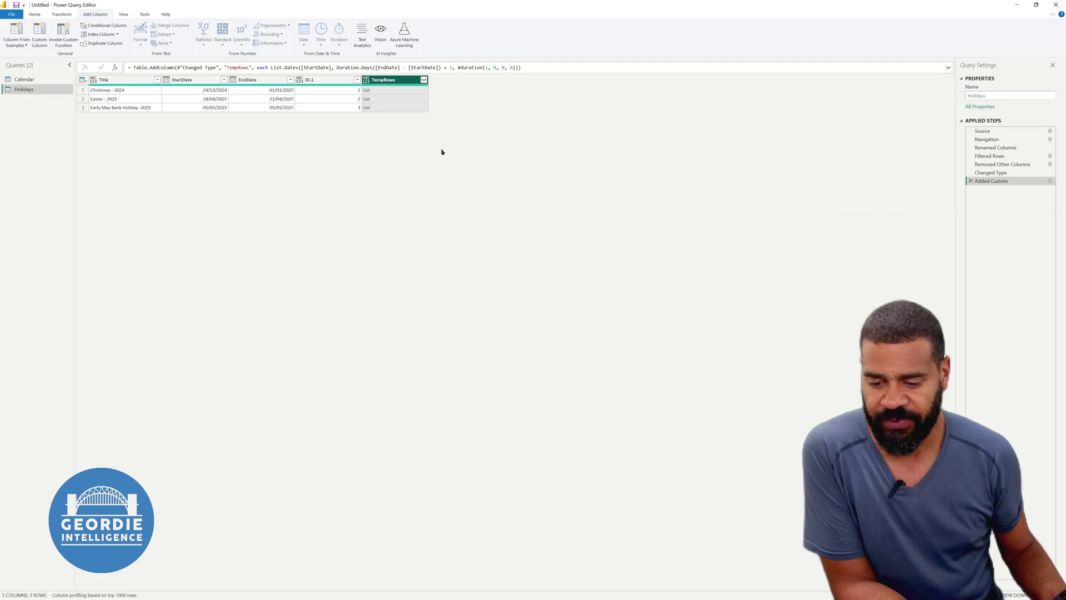
Step: Preview the date list in the first TempRows cell and expand the TempRows column to new rows
{"action": "left_click", "coordinate": [397, 92]}
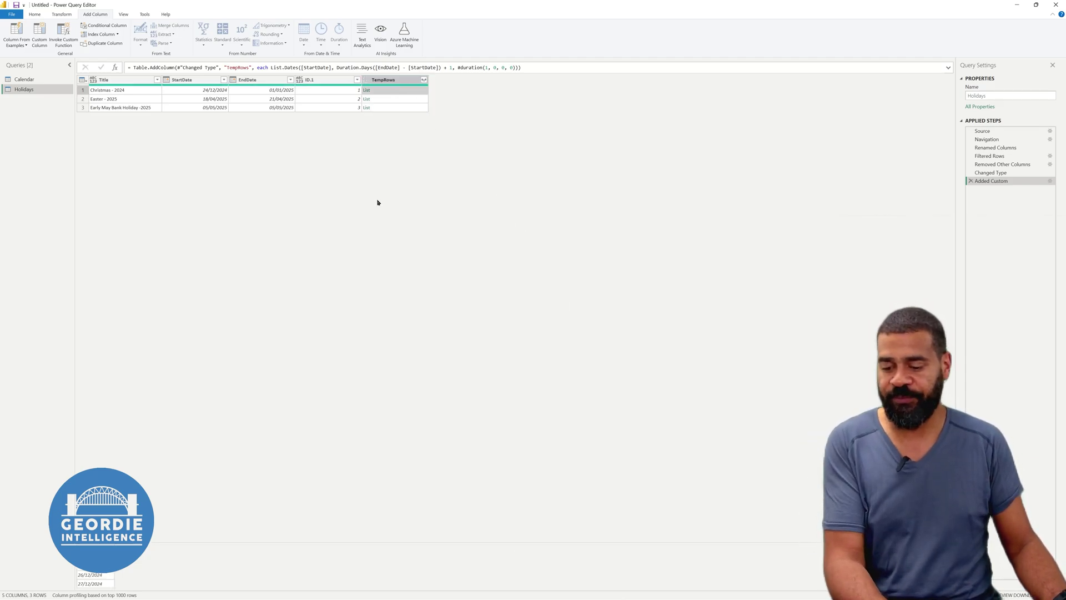
{"action": "left_click_drag", "start_coordinate": [335, 543], "coordinate": [329, 422]}
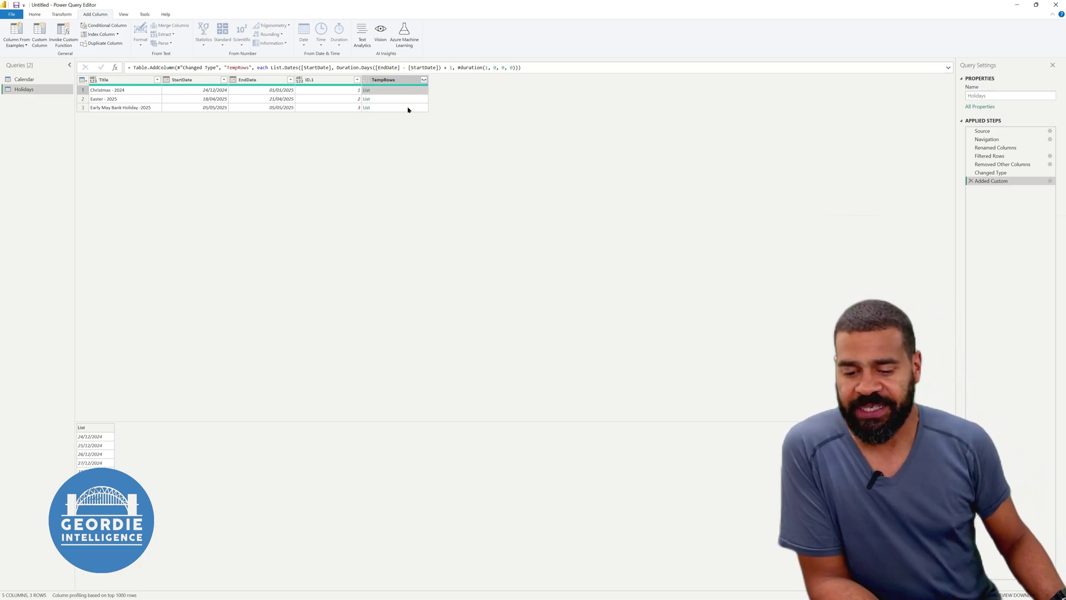
{"action": "left_click", "coordinate": [423, 80]}
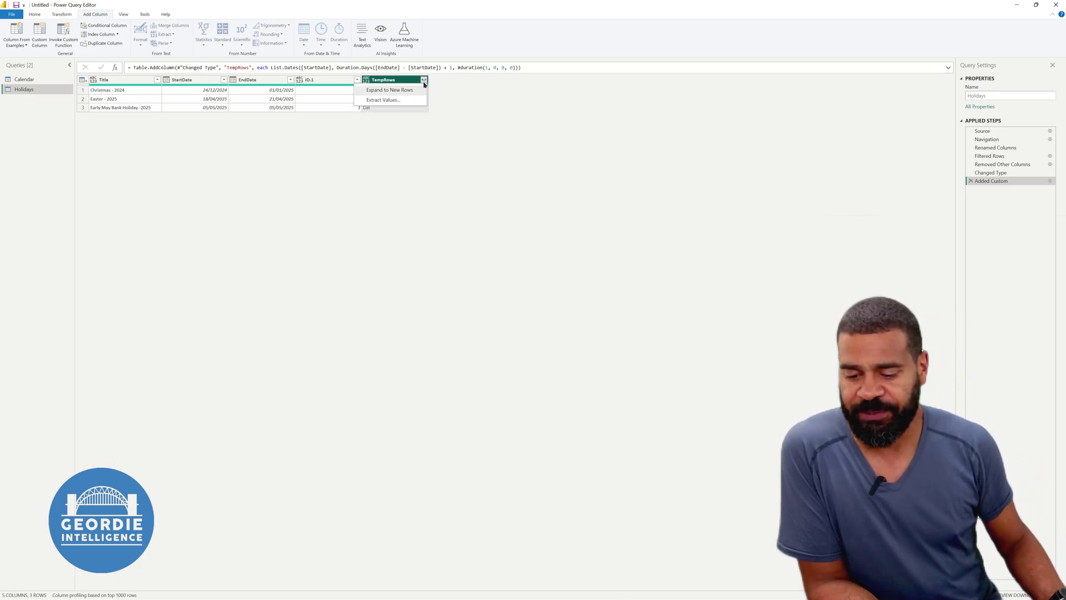
{"action": "left_click", "coordinate": [409, 90]}
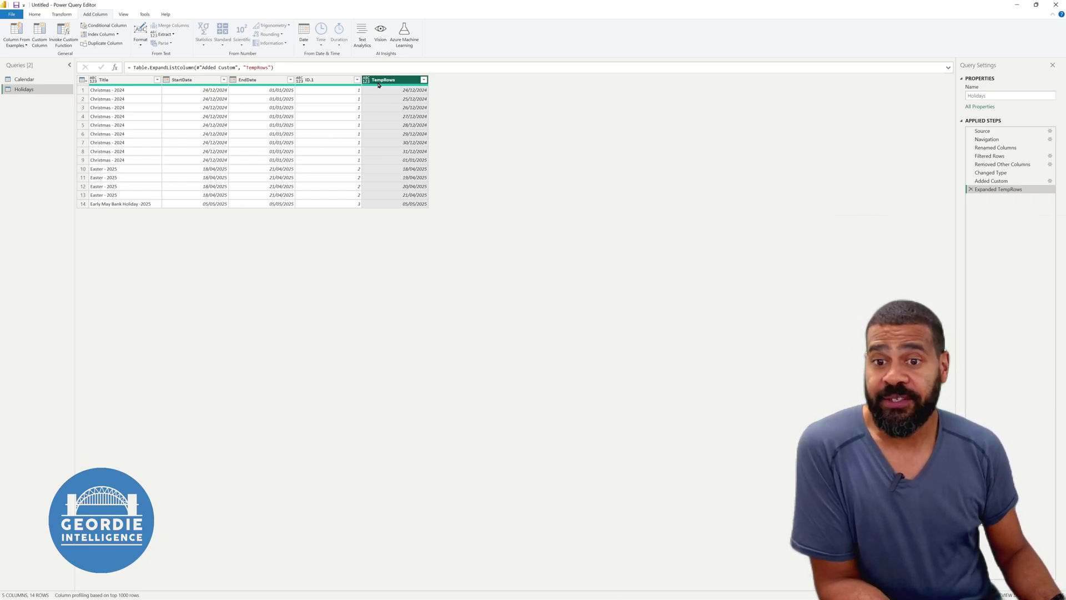
Step: Remove the StartDate and EndDate columns from the Holidays query
{"action": "left_click", "coordinate": [202, 83]}
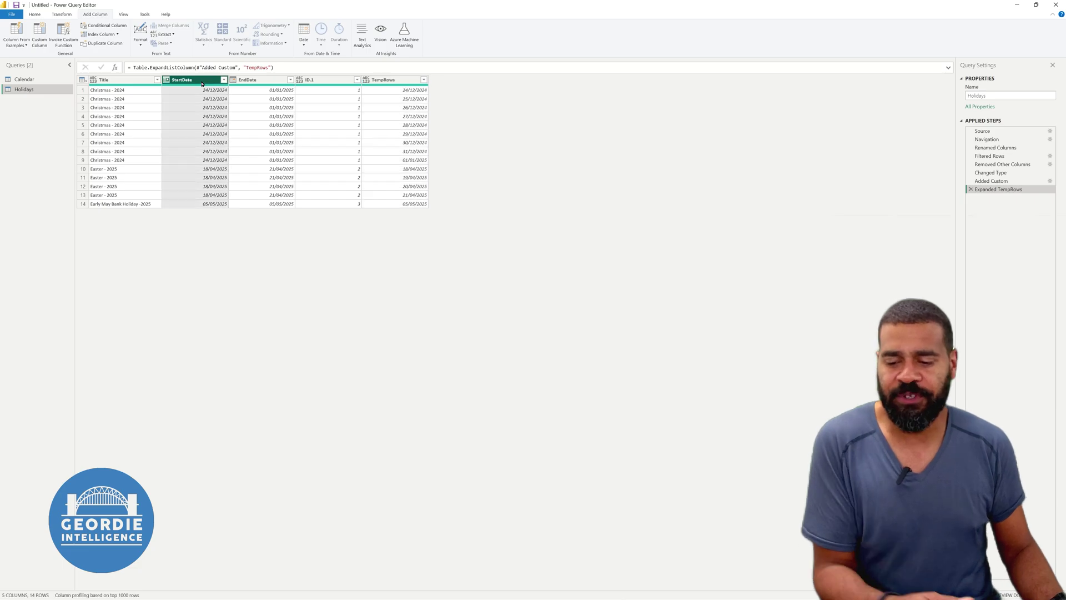
{"action": "left_click", "coordinate": [261, 82], "text": "ctrl"}
{"action": "right_click", "coordinate": [261, 83]}
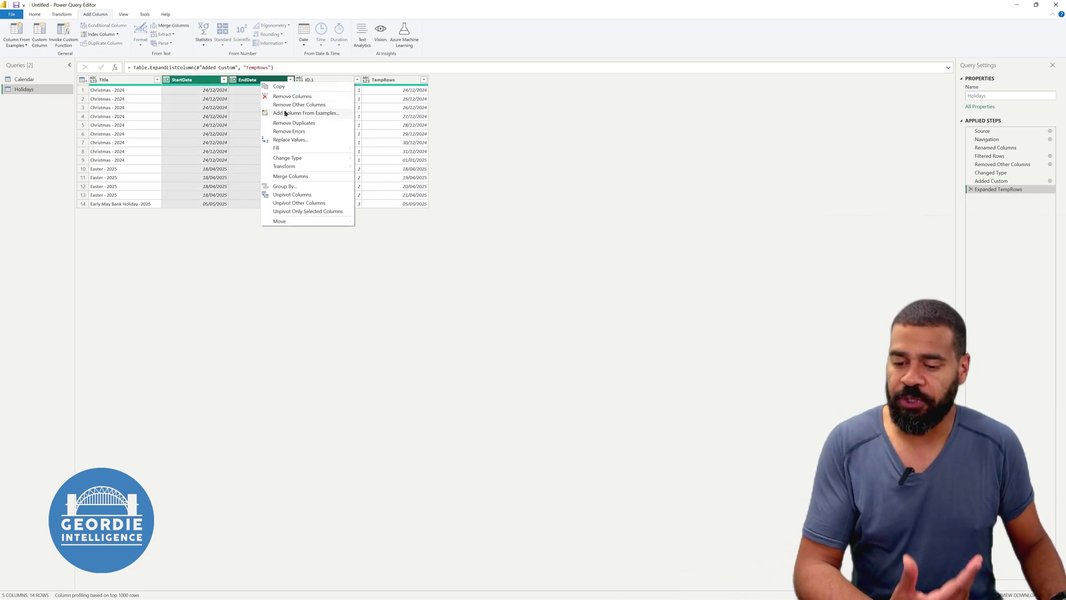
{"action": "left_click", "coordinate": [283, 98]}
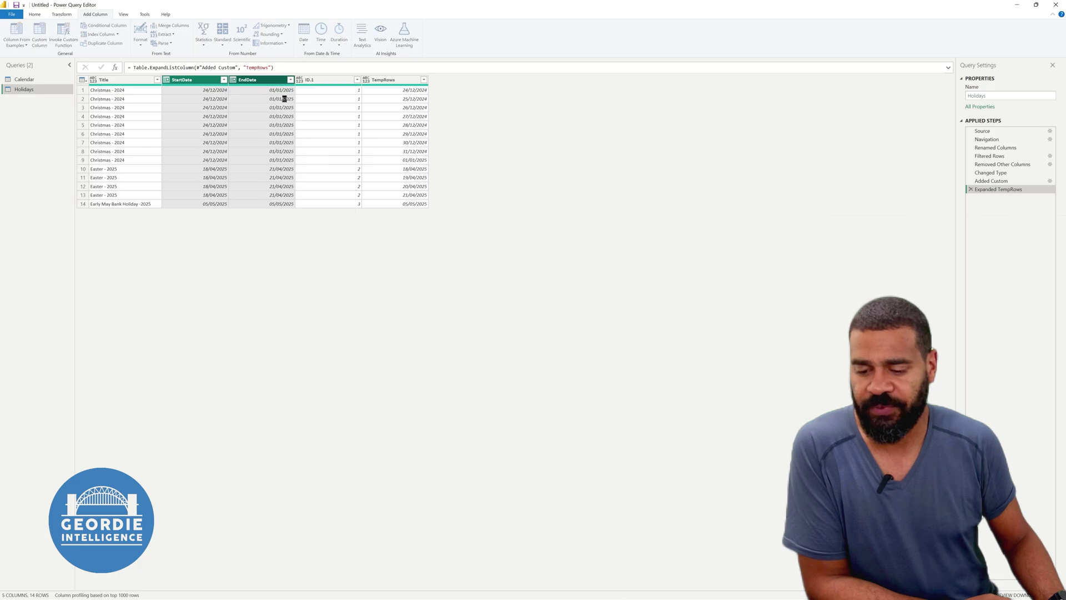
Step: Set the data type of the TempRows column to Date and of the ID.1 column to Whole Number
{"action": "left_click", "coordinate": [234, 80]}
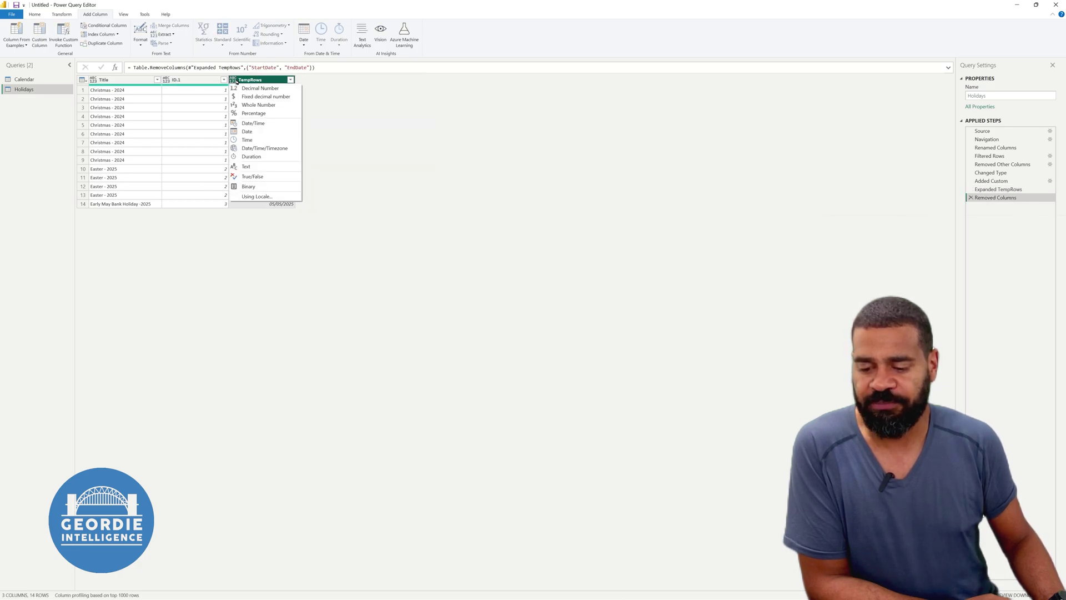
{"action": "left_click", "coordinate": [243, 133]}
{"action": "left_click", "coordinate": [167, 80]}
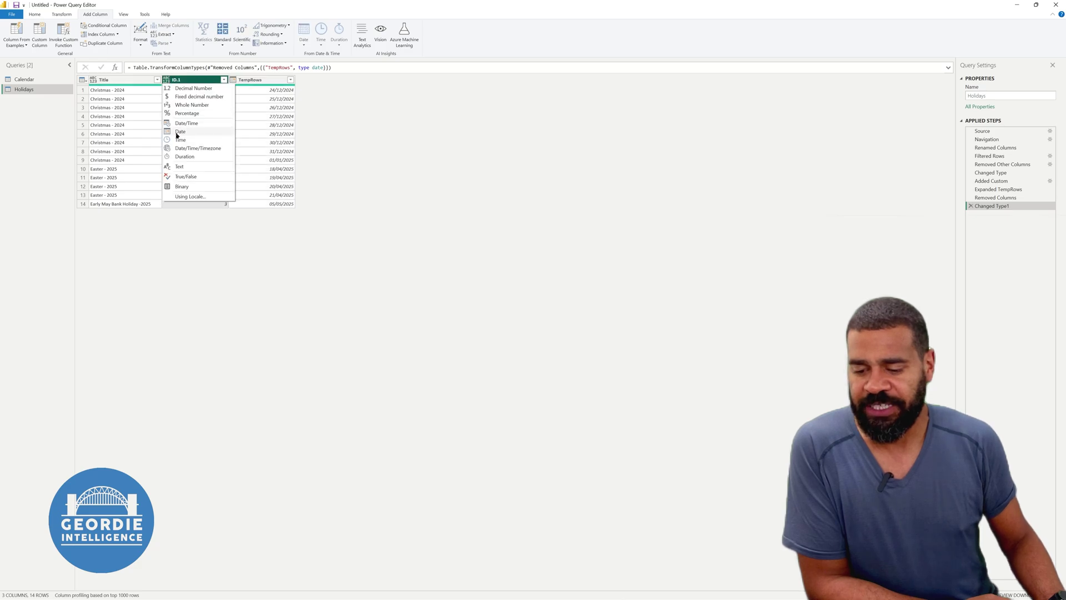
{"action": "left_click", "coordinate": [178, 105]}
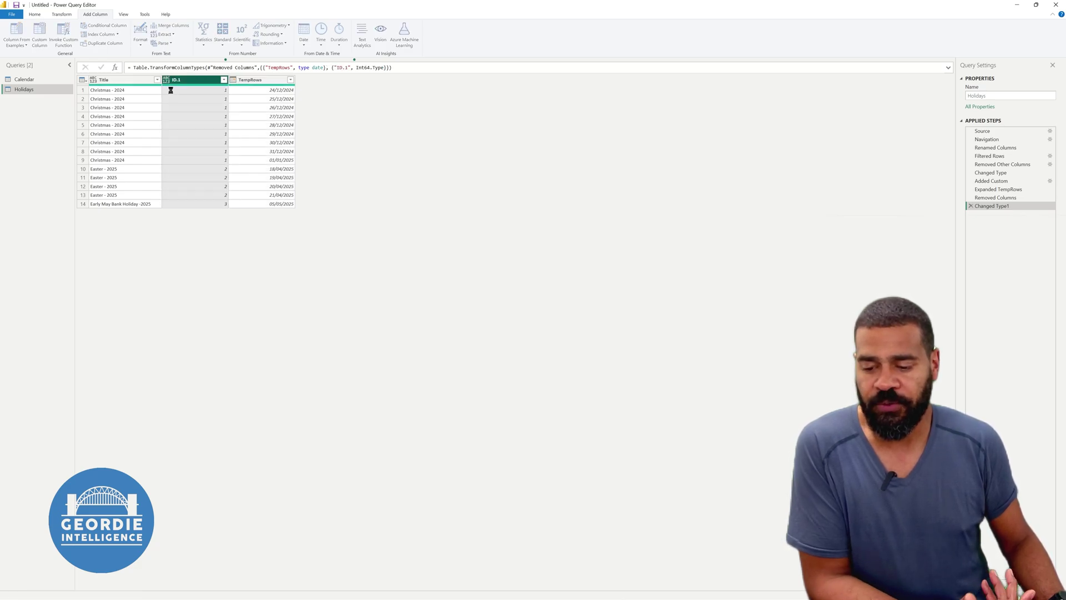
Step: Rename the ID.1 column to HolidayID and the Title column to Holiday in the Holidays query
{"action": "double_click", "coordinate": [177, 84]}
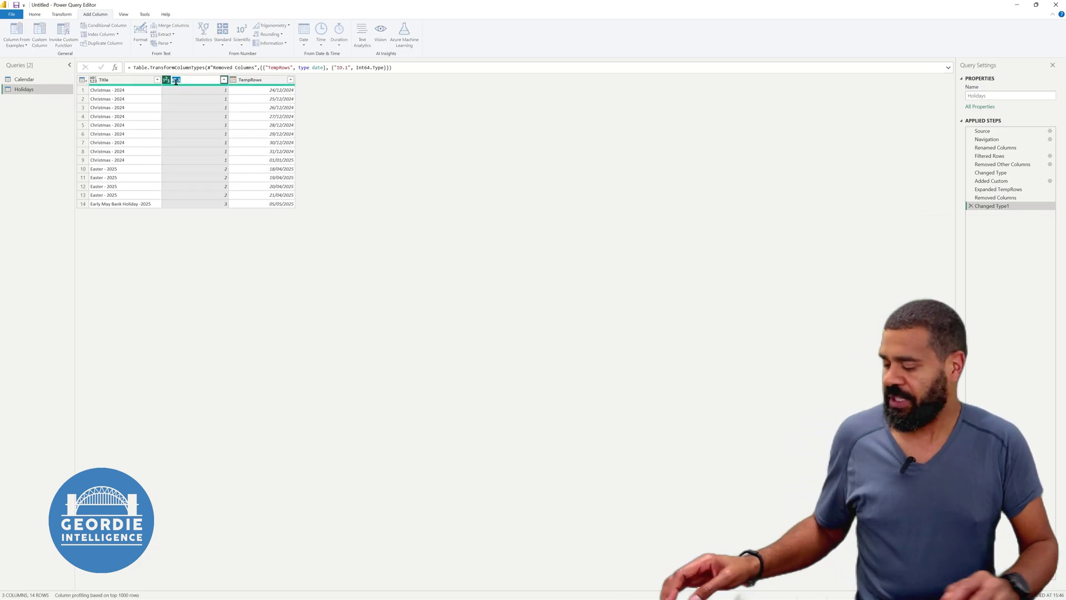
{"action": "type", "text": "HolidayID"}
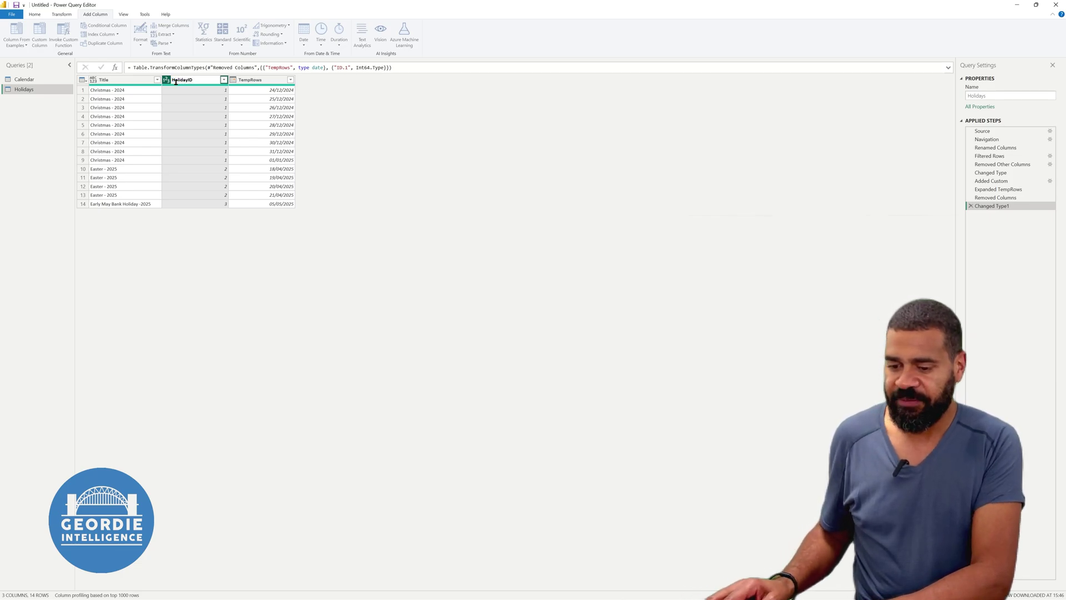
{"action": "key", "text": "Return"}
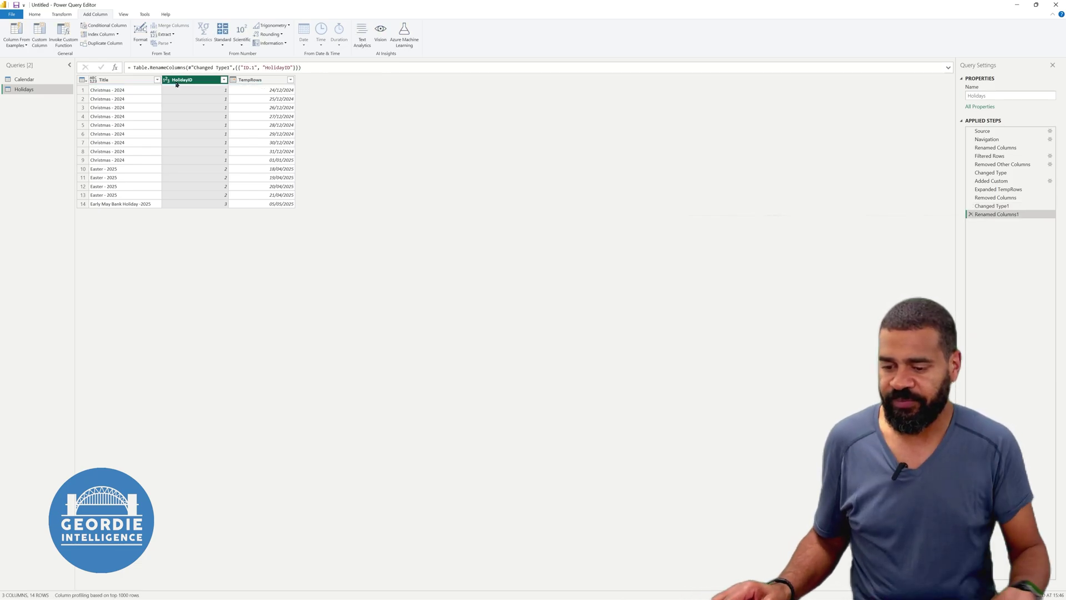
{"action": "double_click", "coordinate": [97, 84]}
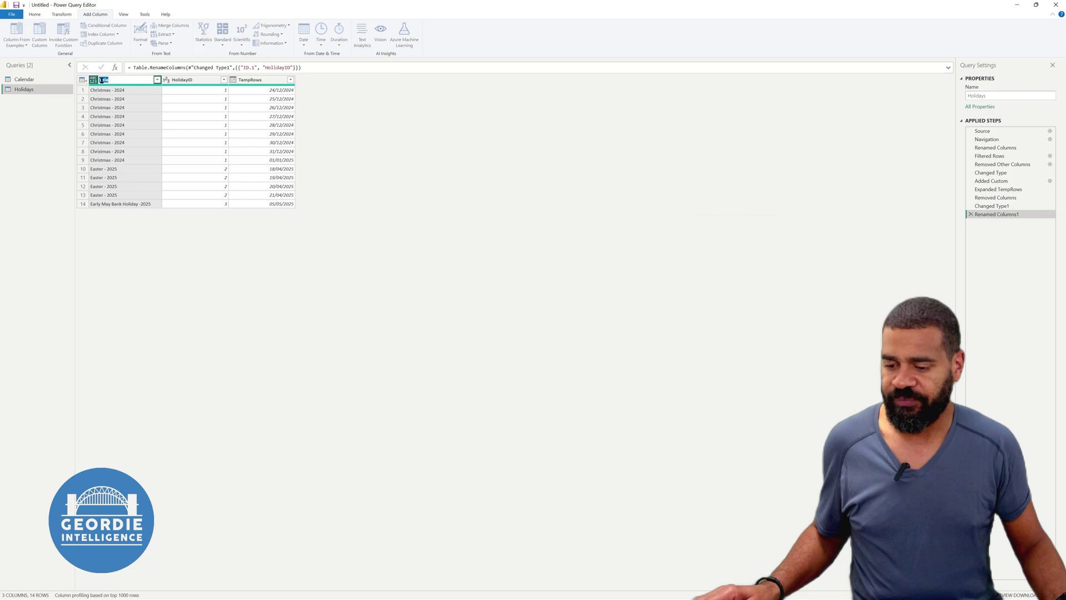
{"action": "key", "text": "BackSpace"}
{"action": "type", "text": "Holiday"}
{"action": "key", "text": "Return"}
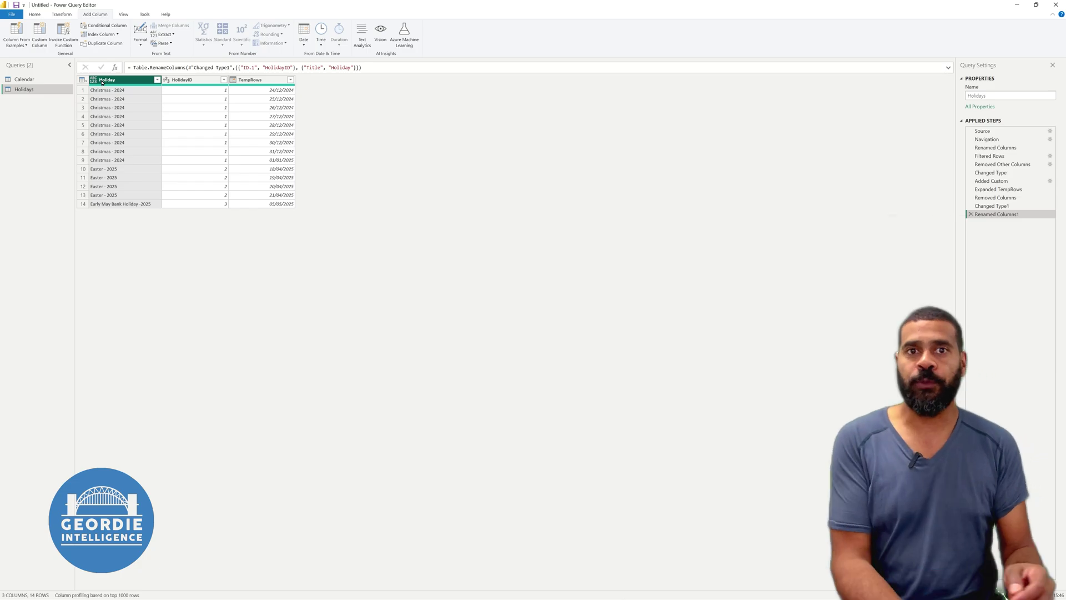
Step: Merge the Holidays query into the Calendar query with a Left Outer join, matching Calendar's Date column to Holidays' TempRows column
{"action": "left_click", "coordinate": [28, 79]}
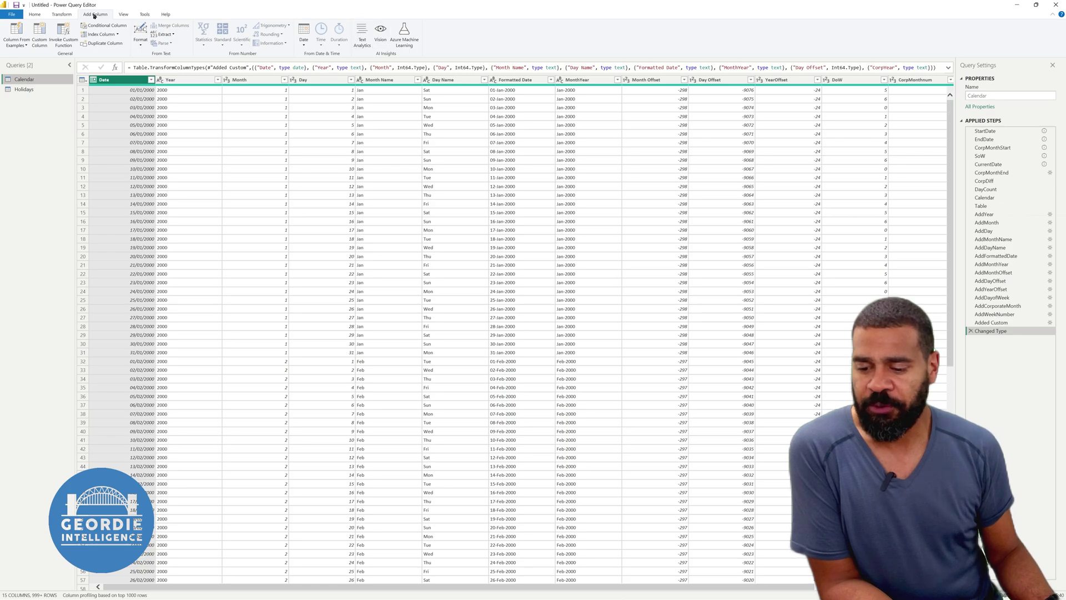
{"action": "left_click", "coordinate": [34, 13]}
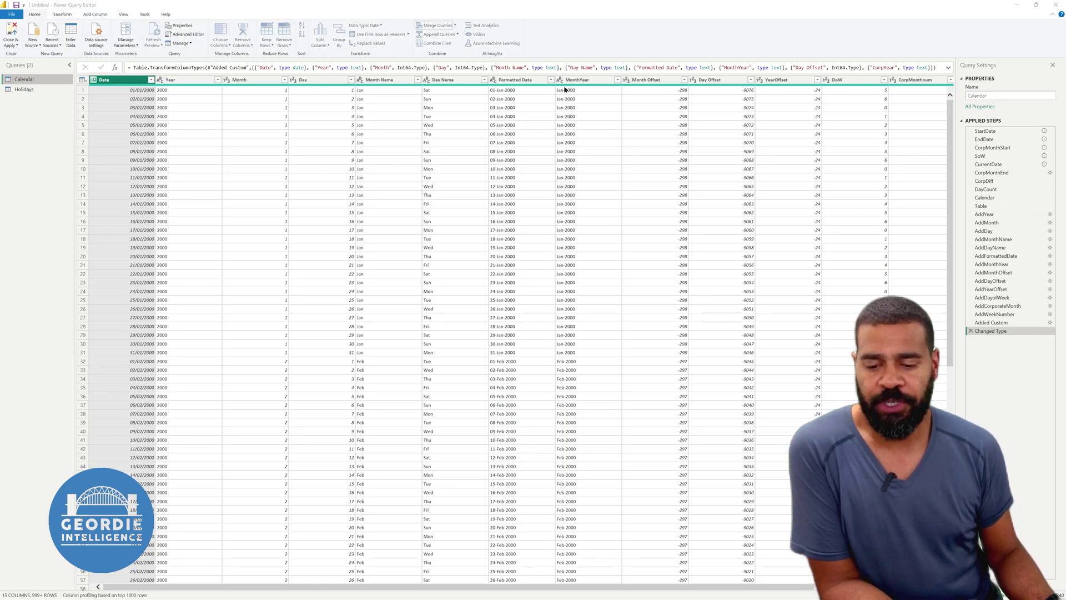
{"action": "left_click", "coordinate": [429, 26]}
{"action": "left_click", "coordinate": [466, 289]}
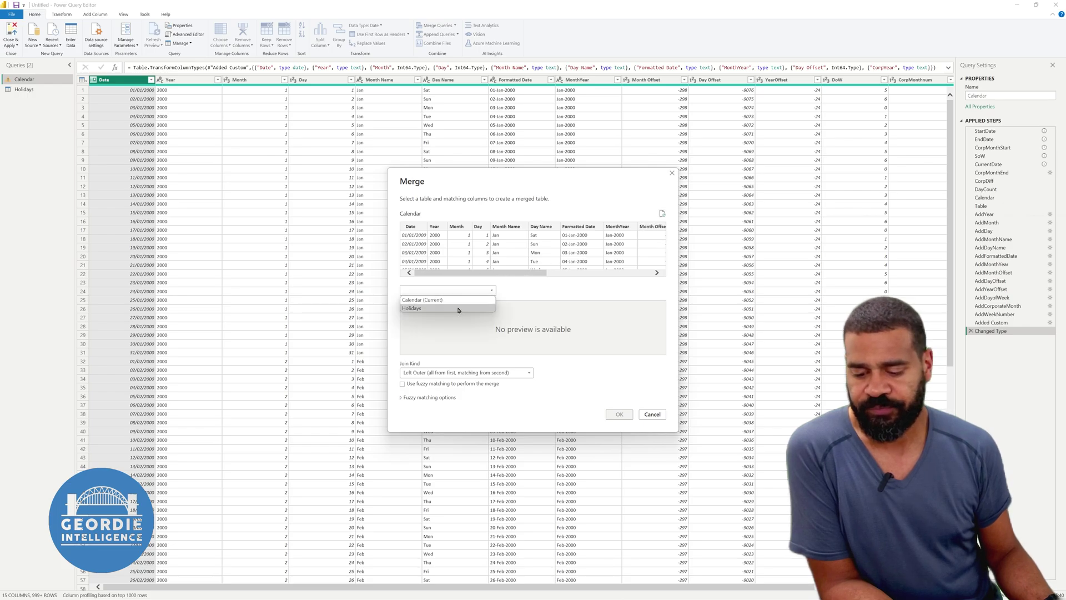
{"action": "left_click", "coordinate": [439, 309]}
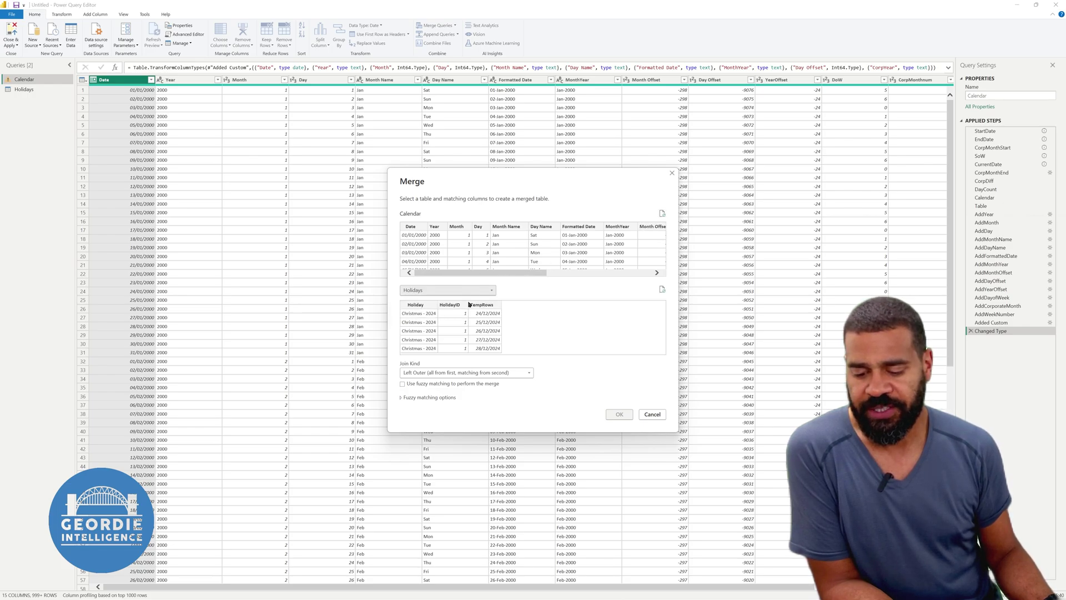
{"action": "left_click", "coordinate": [469, 305]}
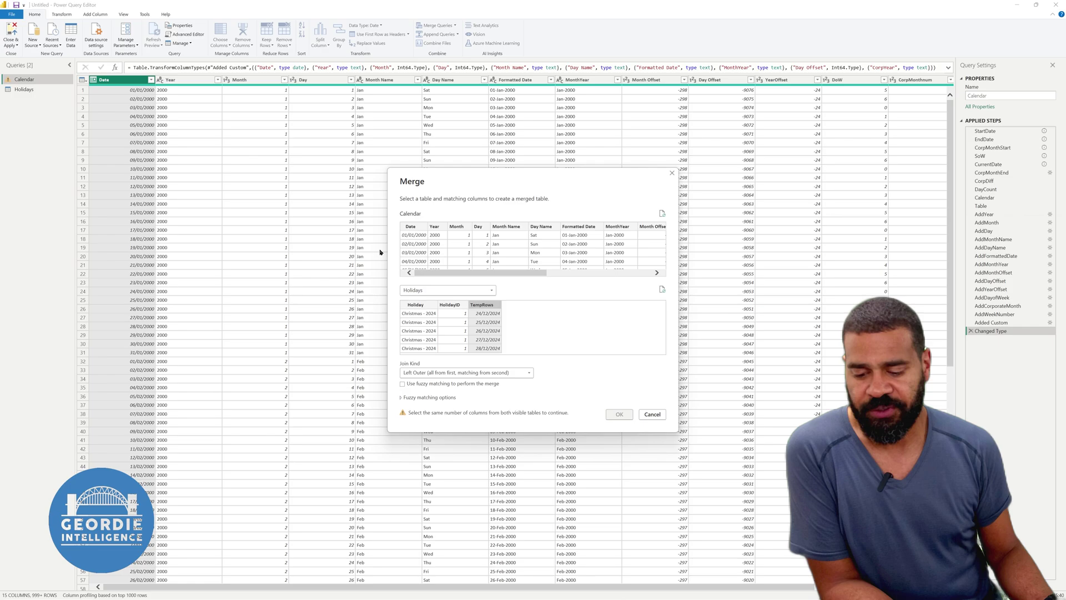
{"action": "left_click", "coordinate": [410, 227]}
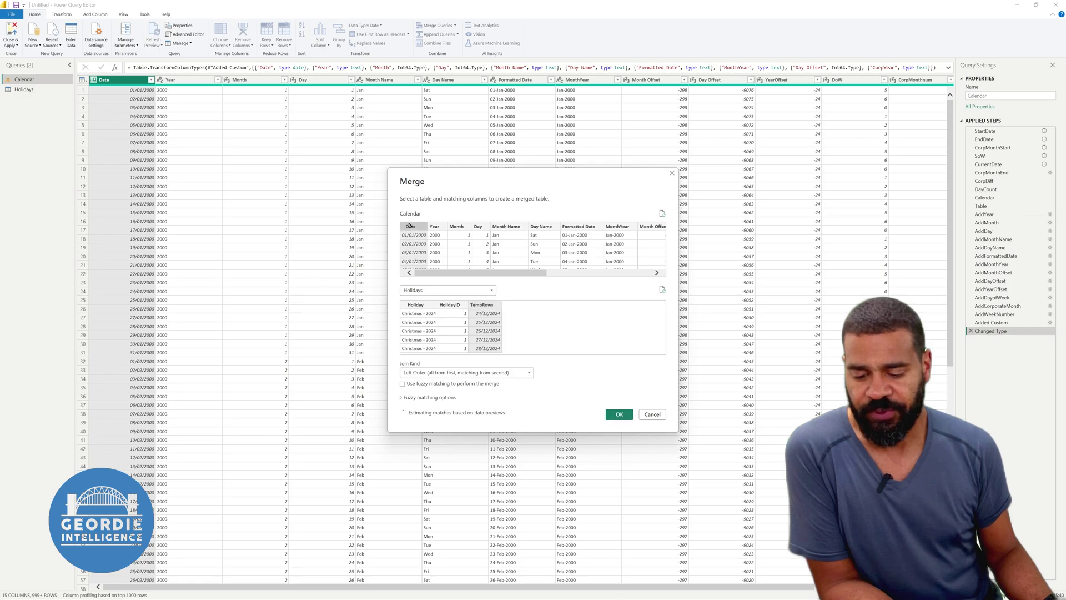
{"action": "left_click", "coordinate": [619, 413]}
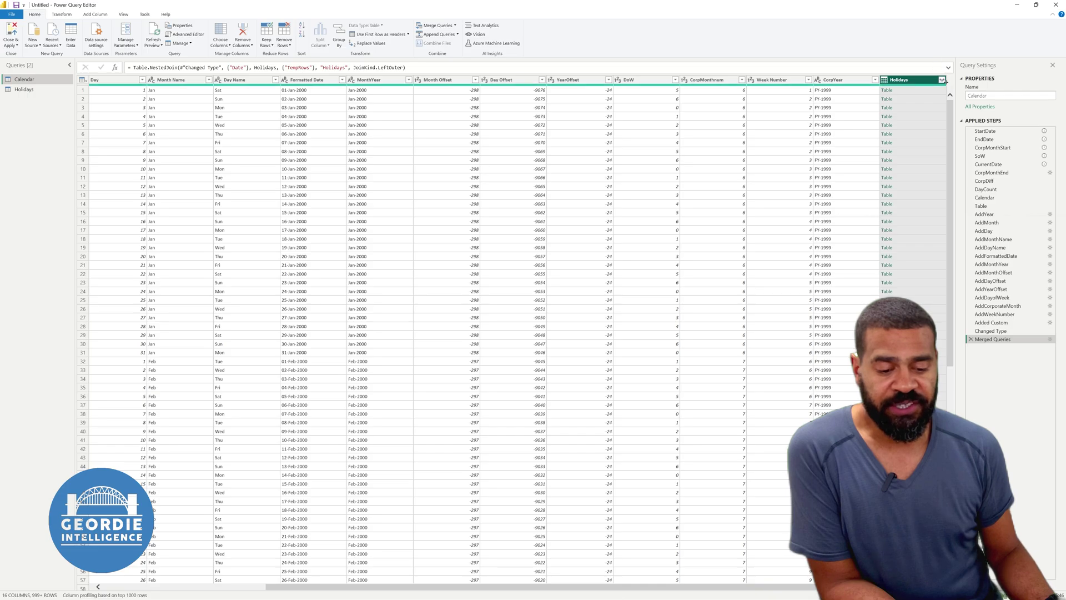
Step: Expand only the Holiday field from the merged Holidays column in Calendar, without using the original column name as prefix
{"action": "left_click", "coordinate": [942, 80]}
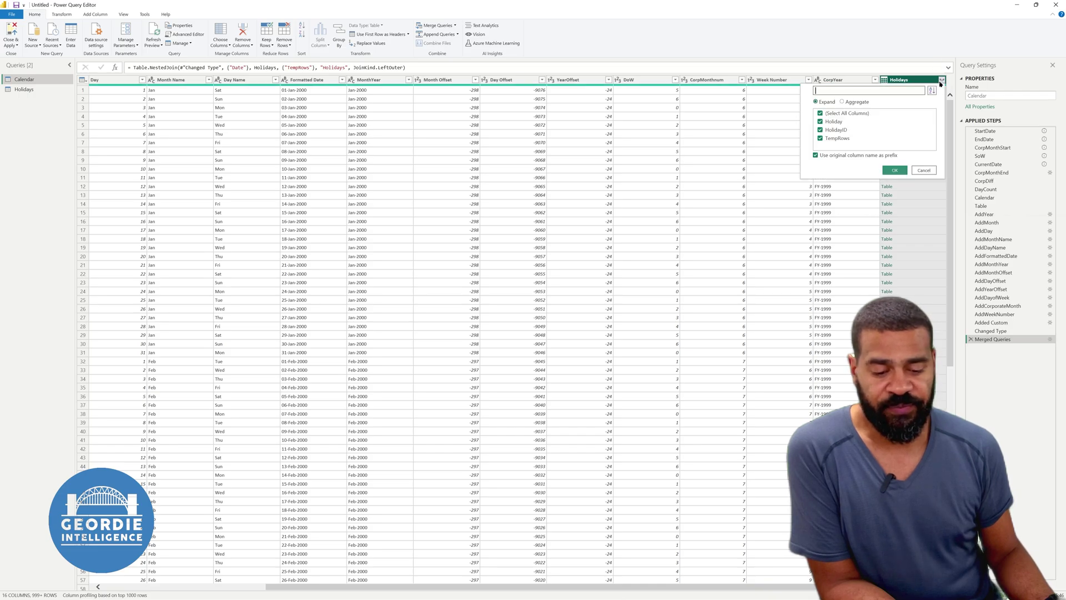
{"action": "left_click", "coordinate": [820, 113]}
{"action": "left_click", "coordinate": [820, 122]}
{"action": "left_click", "coordinate": [816, 155]}
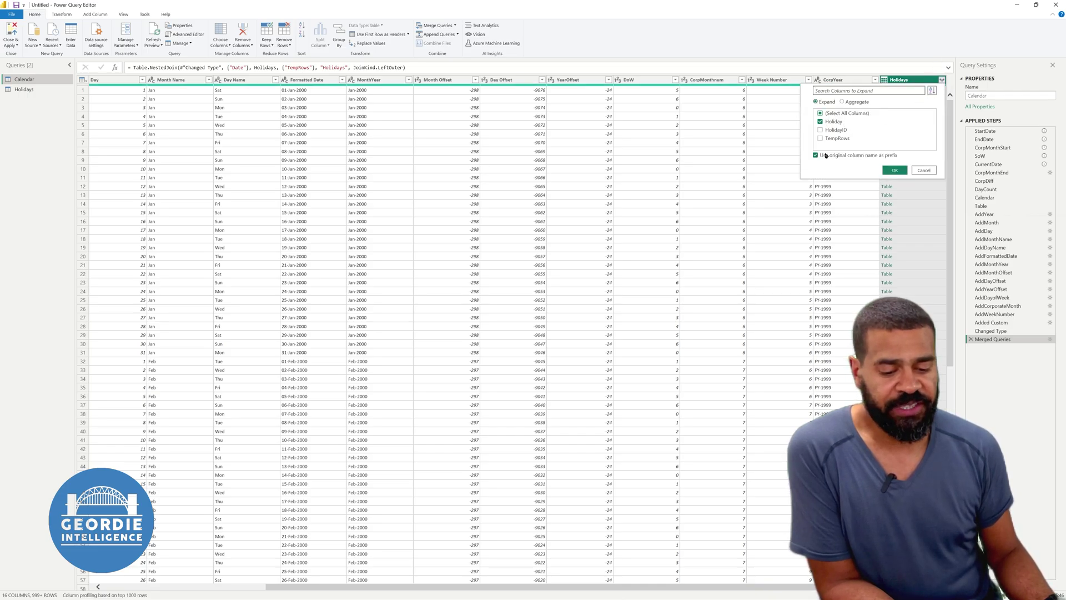
{"action": "left_click", "coordinate": [895, 170]}
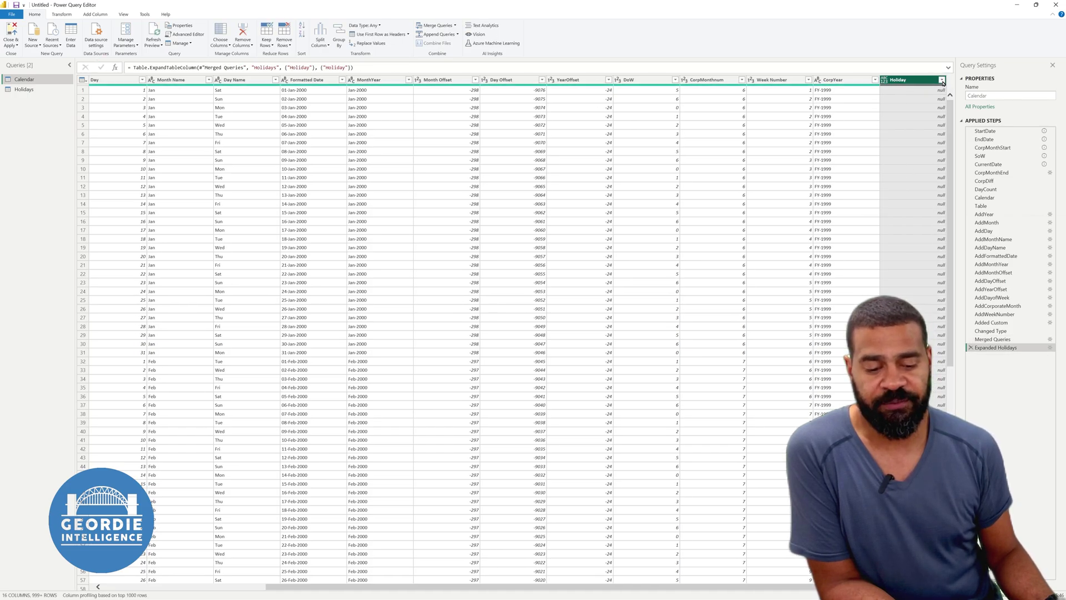
Step: Load the full value list of Calendar's Holiday column and filter out the null rows
{"action": "left_click", "coordinate": [942, 80]}
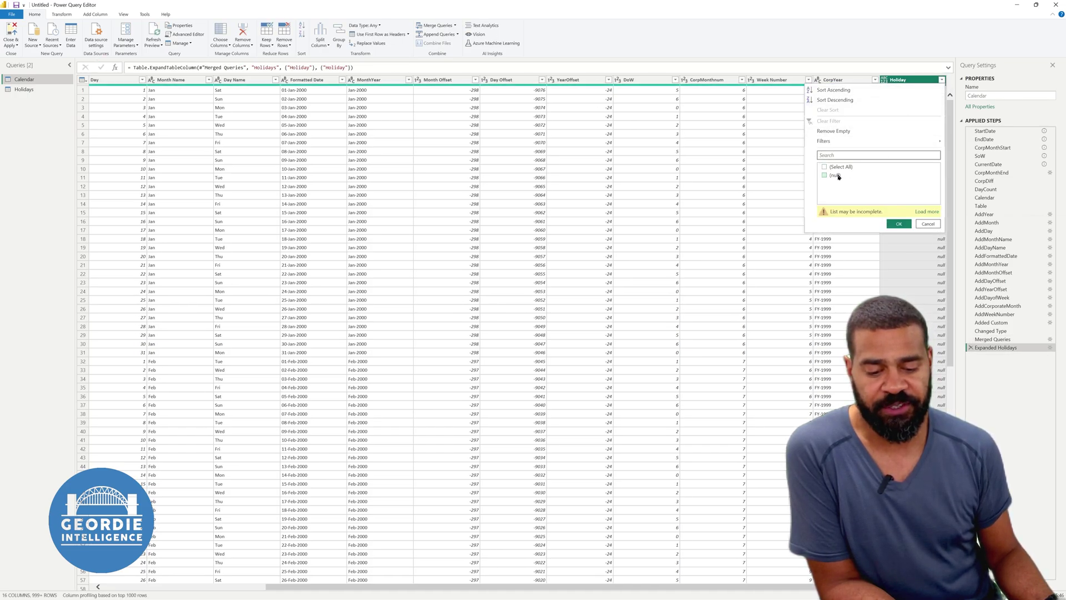
{"action": "left_click", "coordinate": [927, 211]}
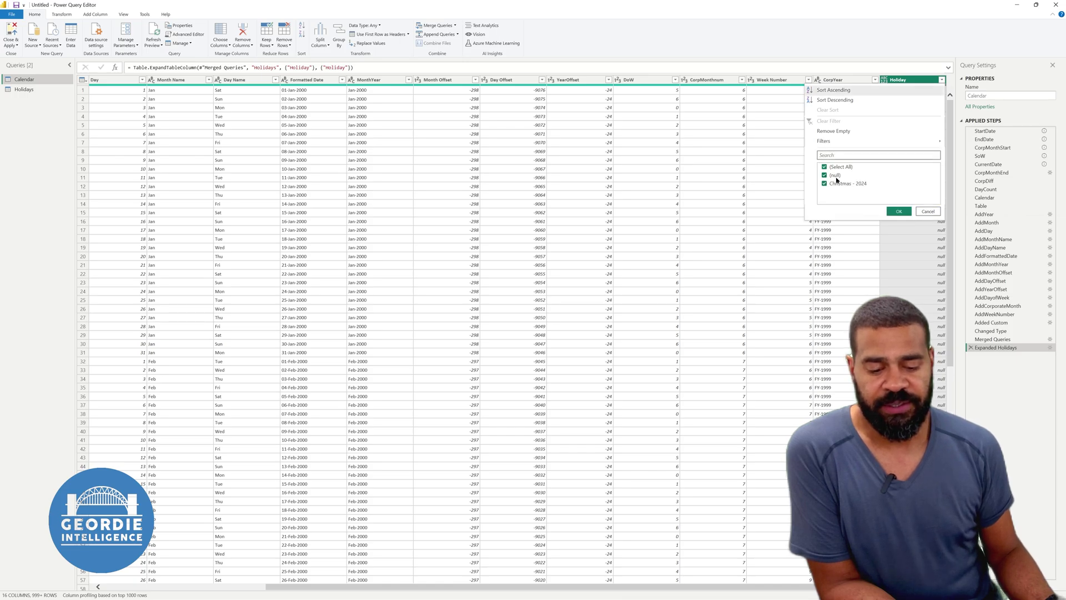
{"action": "left_click", "coordinate": [824, 174]}
{"action": "left_click", "coordinate": [899, 212]}
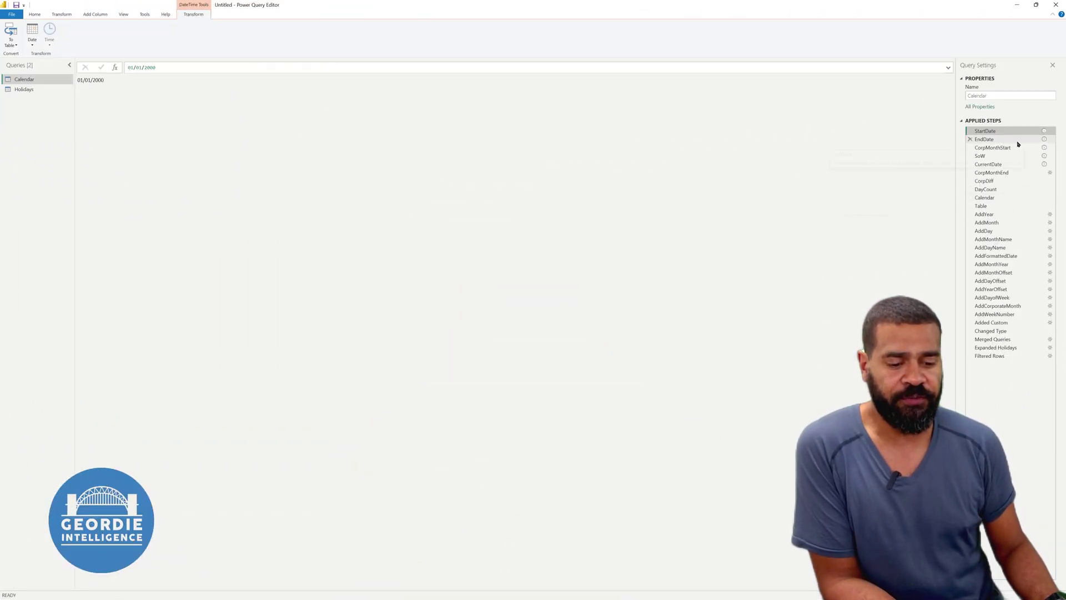
Step: Review the CorpMonthStart, SoW and StartDate configuration steps of the Calendar query
{"action": "mouse_move", "coordinate": [1008, 146]}
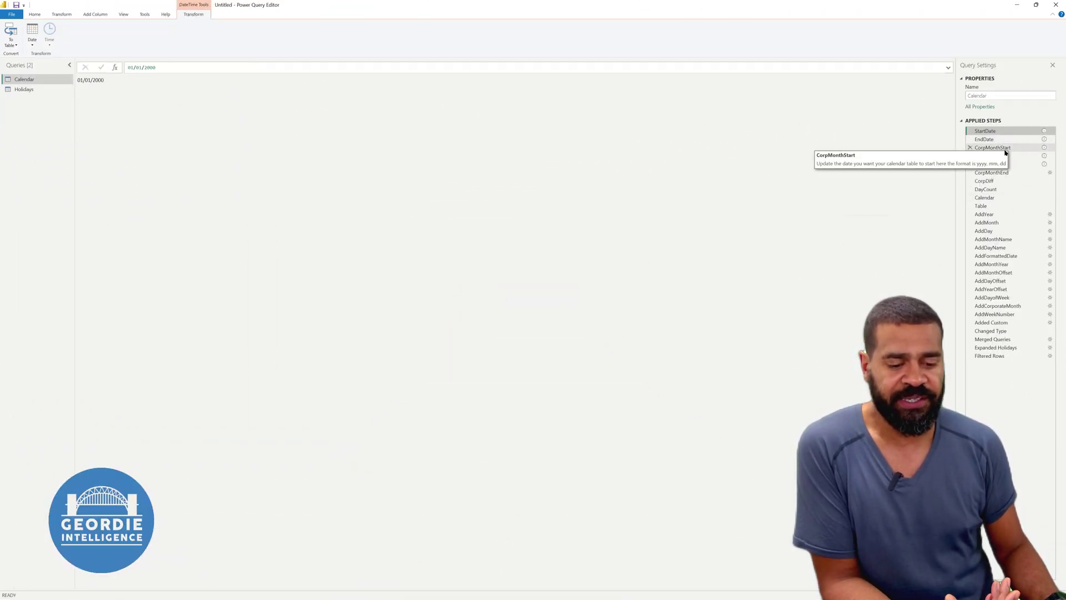
{"action": "left_click", "coordinate": [1006, 148]}
{"action": "left_click", "coordinate": [999, 156]}
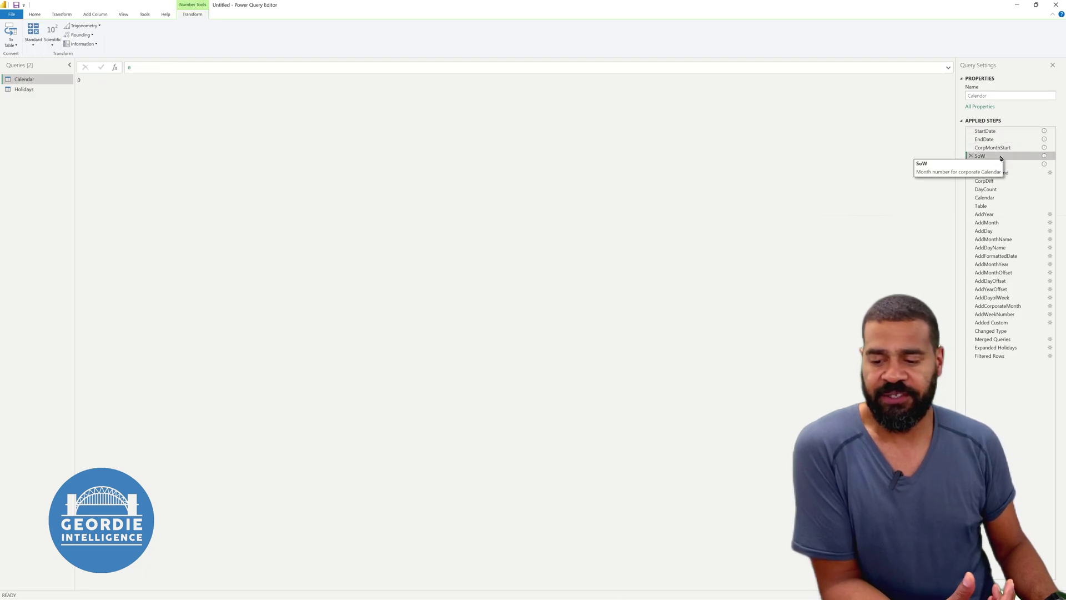
{"action": "left_click", "coordinate": [986, 131]}
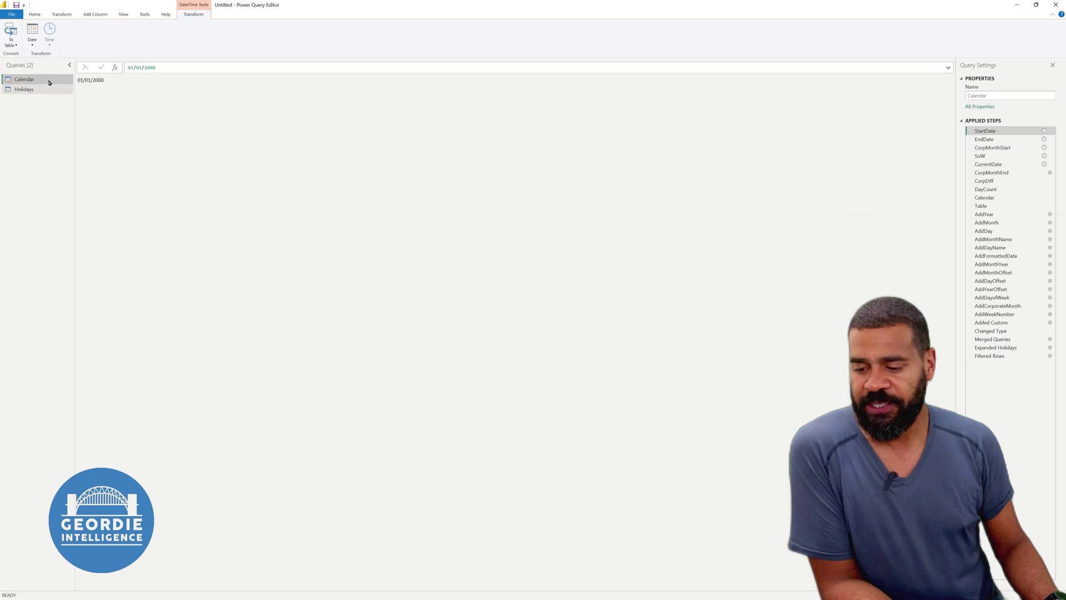
Step: Open the Calendar query's code in an enlarged Advanced Editor and examine the StartDate, EndDate, CorpMonthStart and SoW configuration lines
{"action": "right_click", "coordinate": [26, 81]}
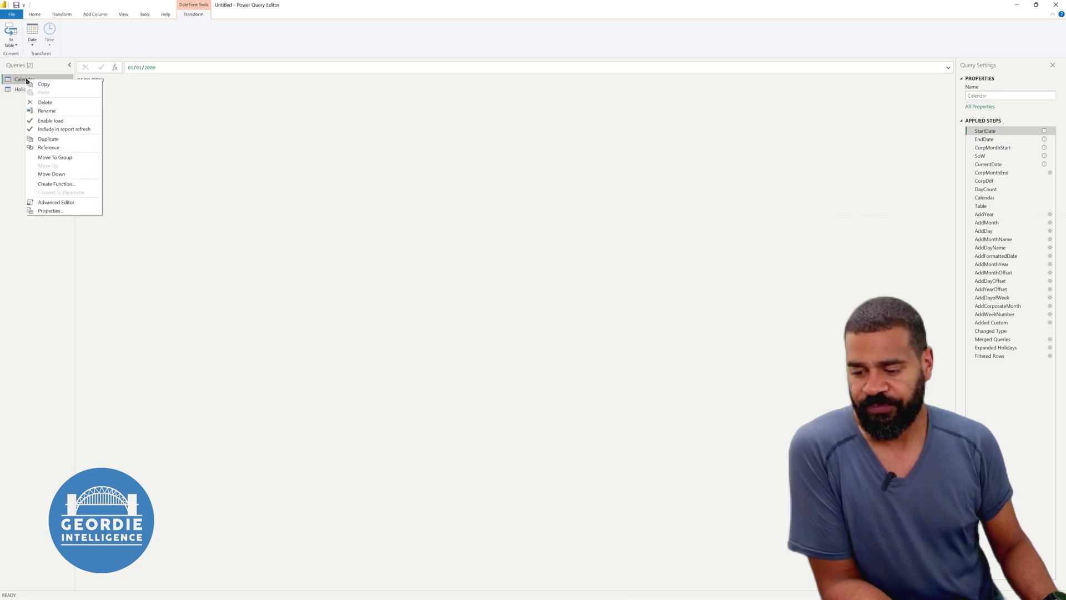
{"action": "left_click", "coordinate": [64, 202]}
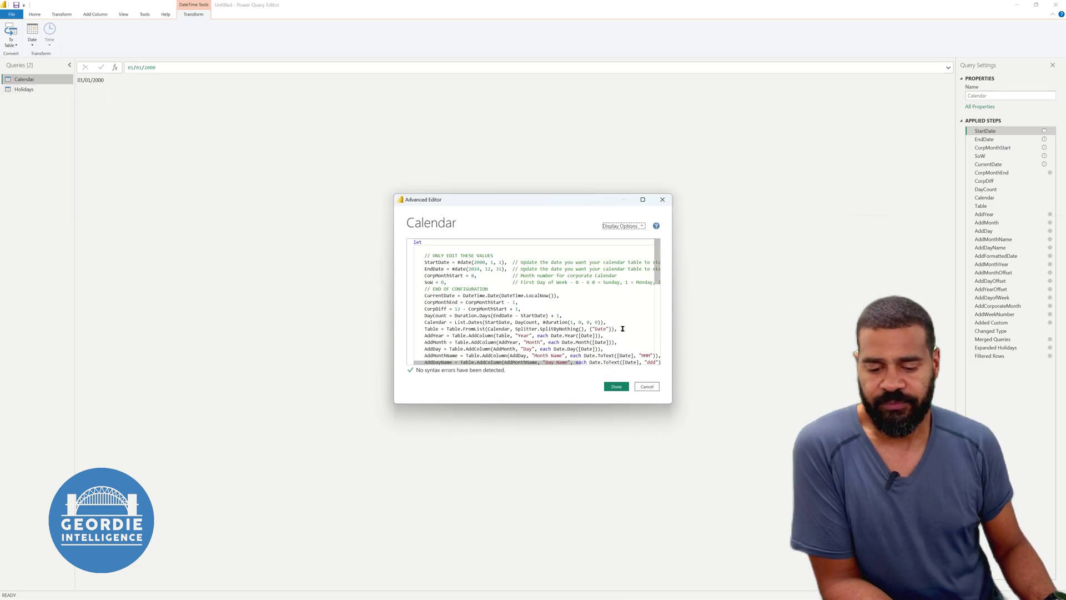
{"action": "left_click_drag", "start_coordinate": [672, 404], "coordinate": [865, 481]}
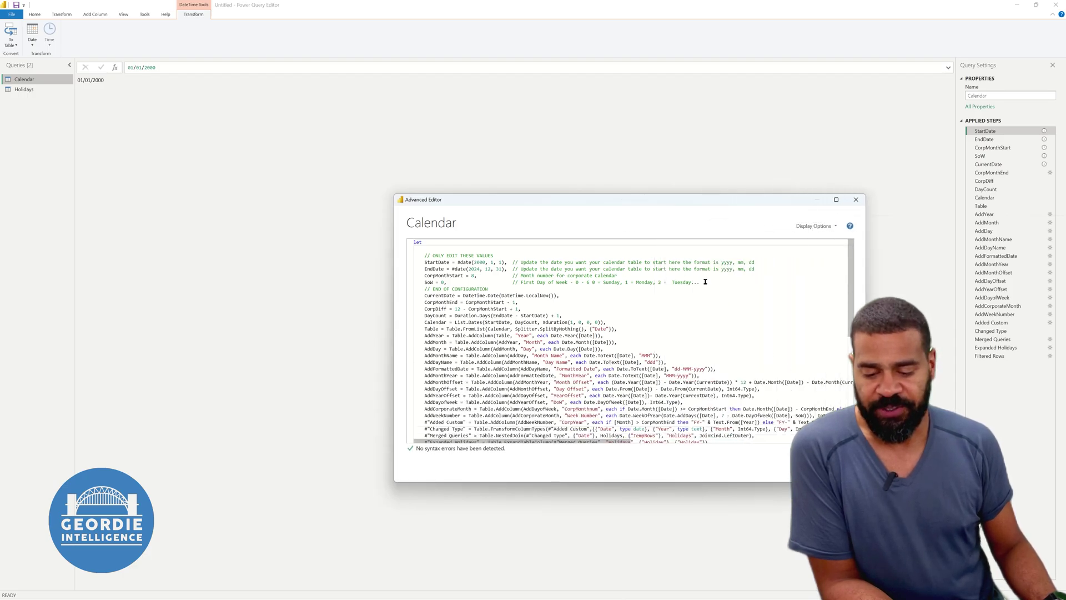
{"action": "left_click_drag", "start_coordinate": [699, 282], "coordinate": [413, 266]}
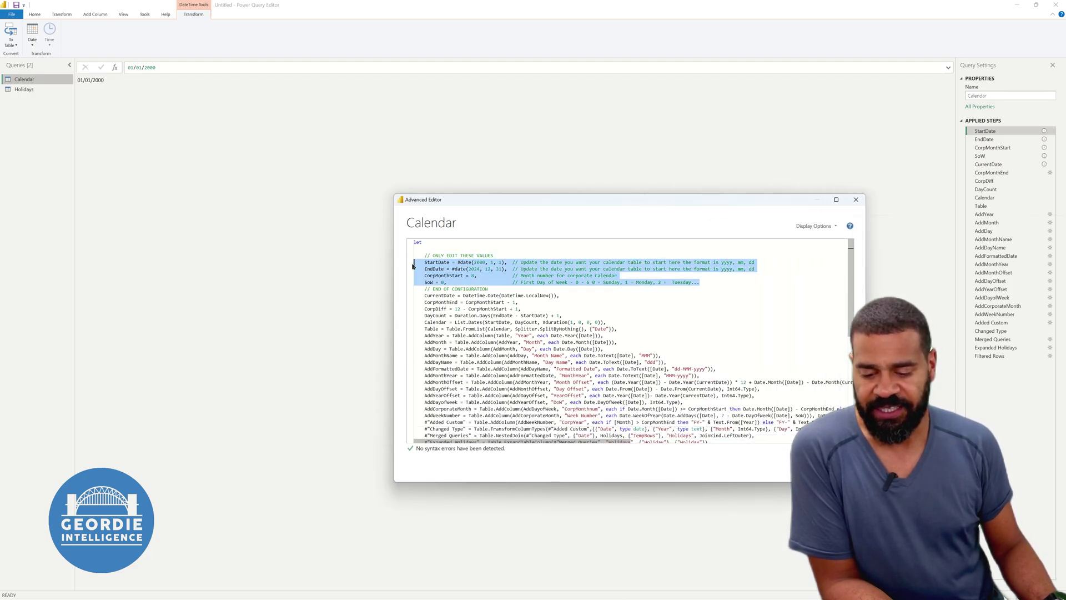
{"action": "left_click", "coordinate": [741, 287]}
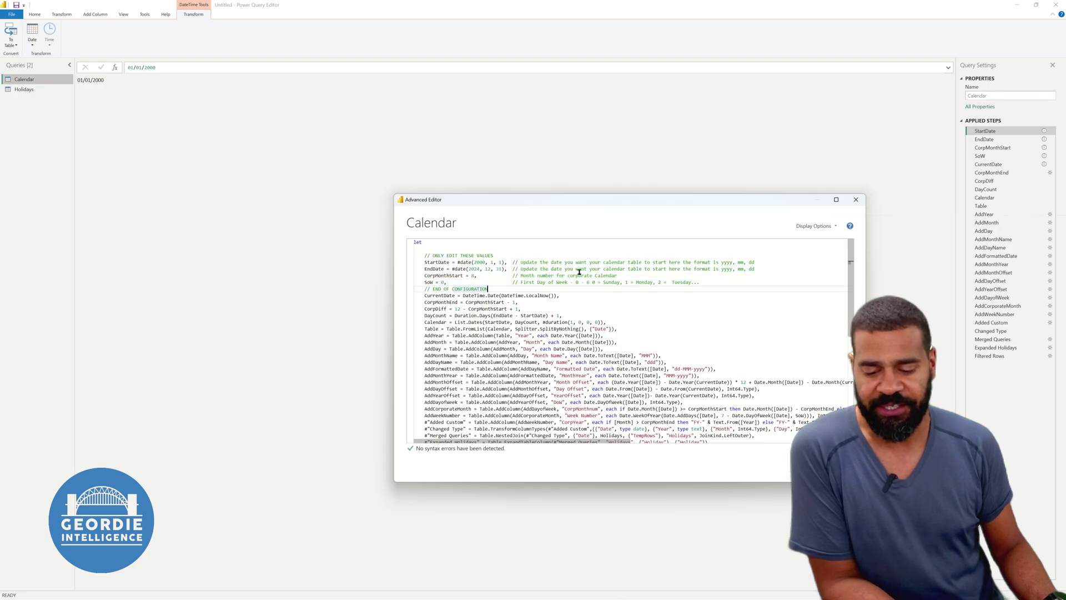